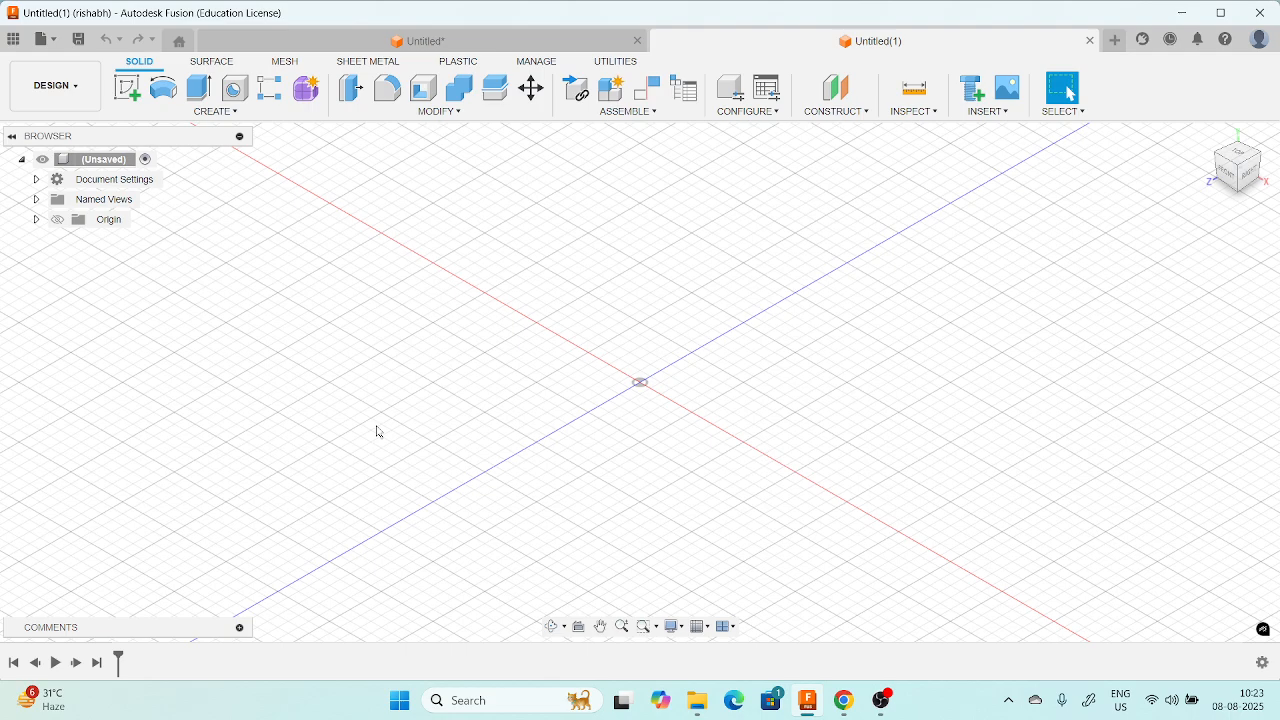
# - Sketch a closed right trapezoid on the YZ plane from the origin, about 50 mm at the base, 25 mm at the top and 100 mm high
pyautogui.click(134, 88)
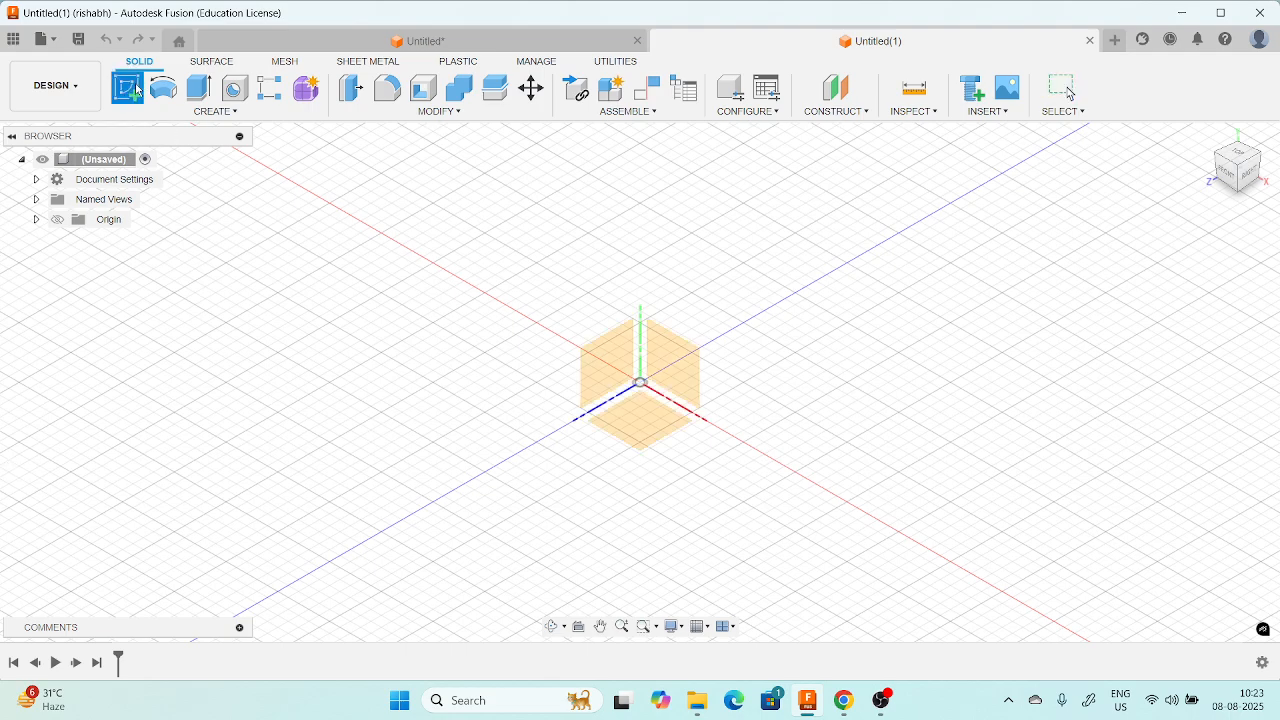
pyautogui.click(617, 345)
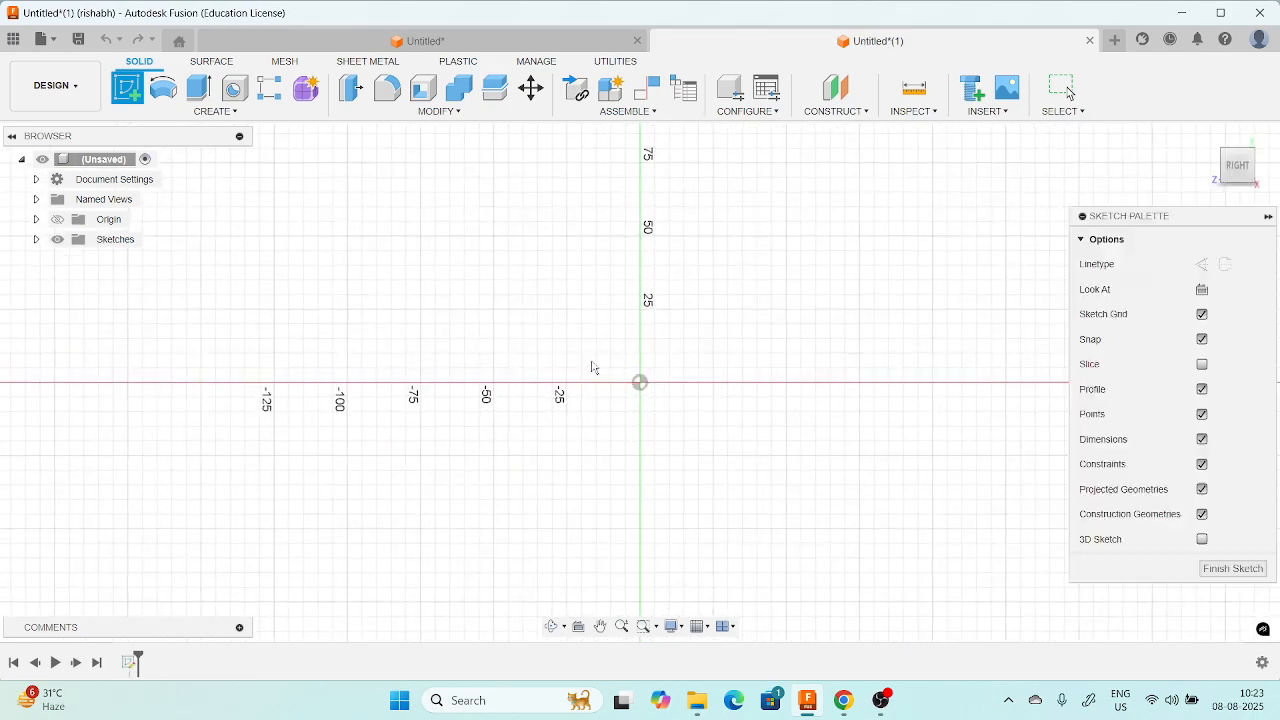
pyautogui.moveTo(566, 332)
pyautogui.mouseDown(button='middle')
pyautogui.moveTo(545, 580)
pyautogui.moveTo(557, 327)
pyautogui.mouseUp(button='middle')
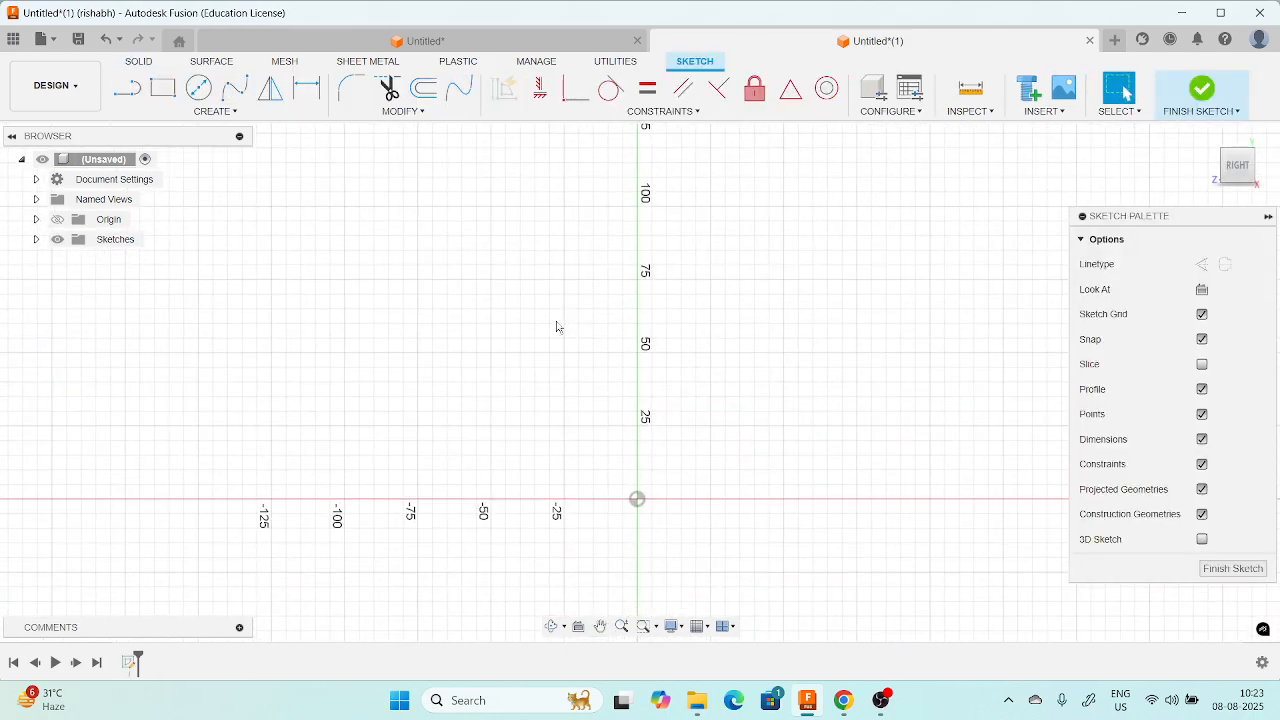
pyautogui.click(127, 88)
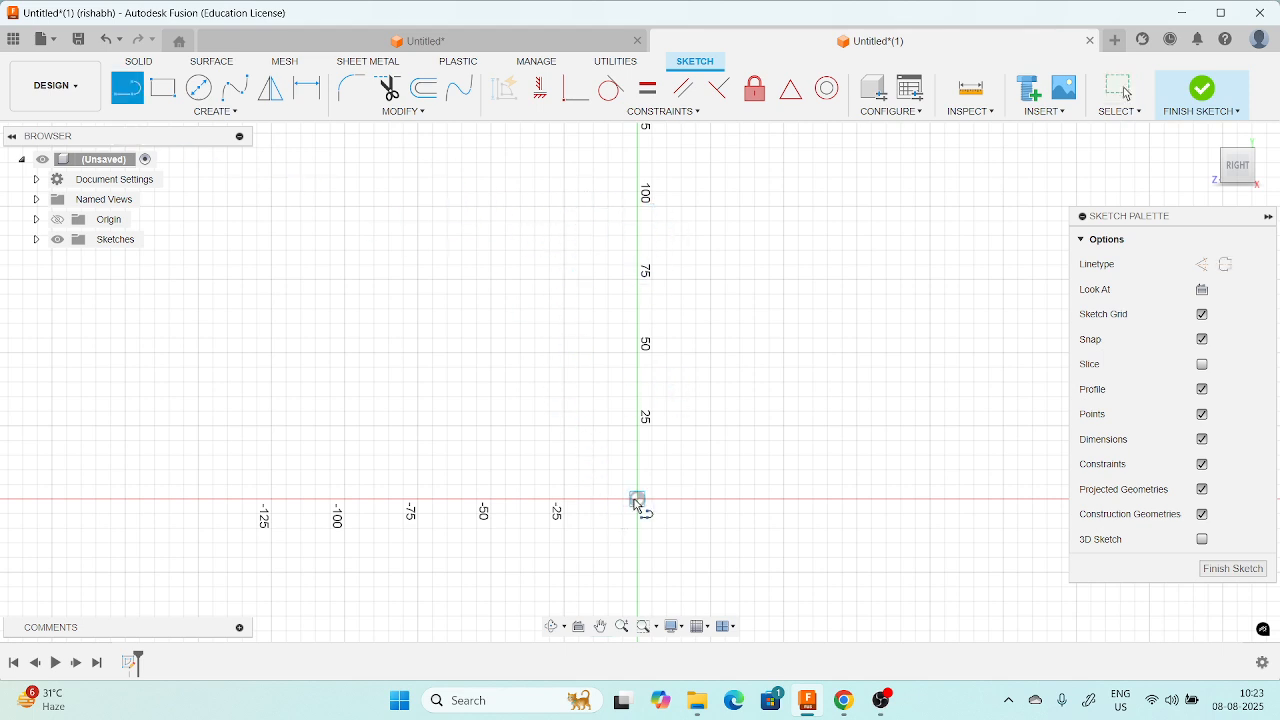
pyautogui.moveTo(637, 498); pyautogui.dragTo(512, 492)
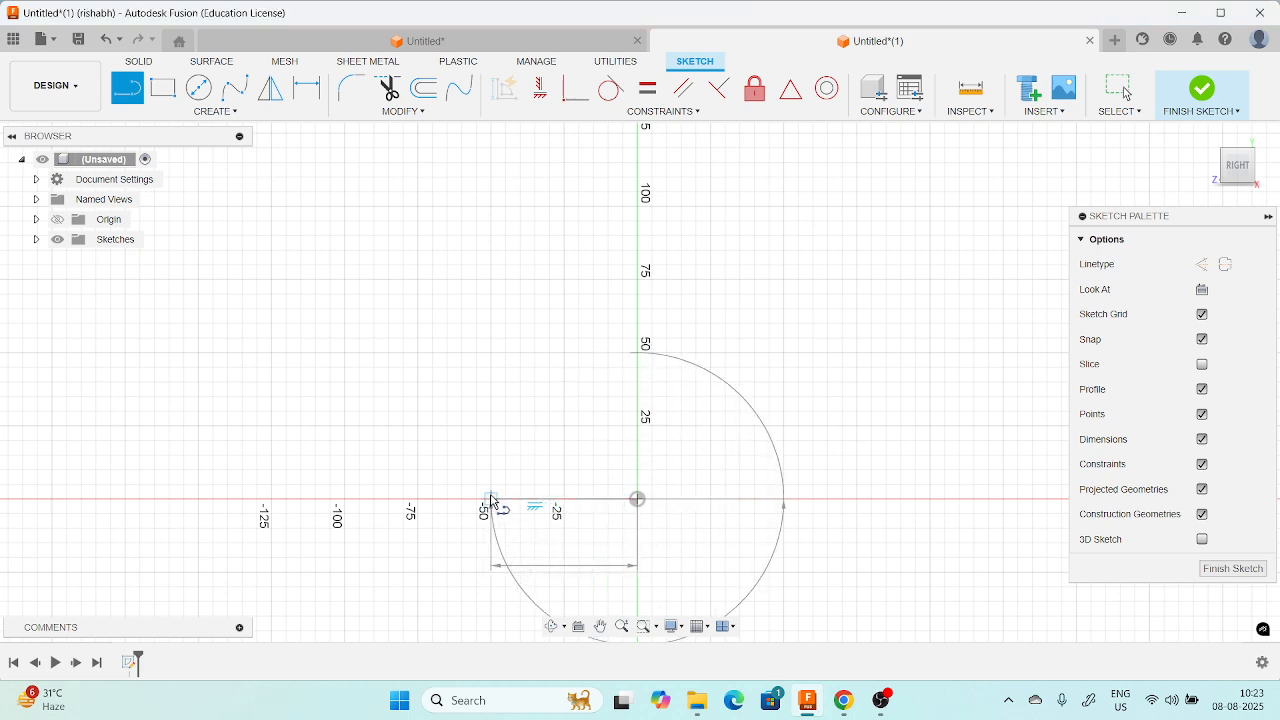
pyautogui.click(490, 498)
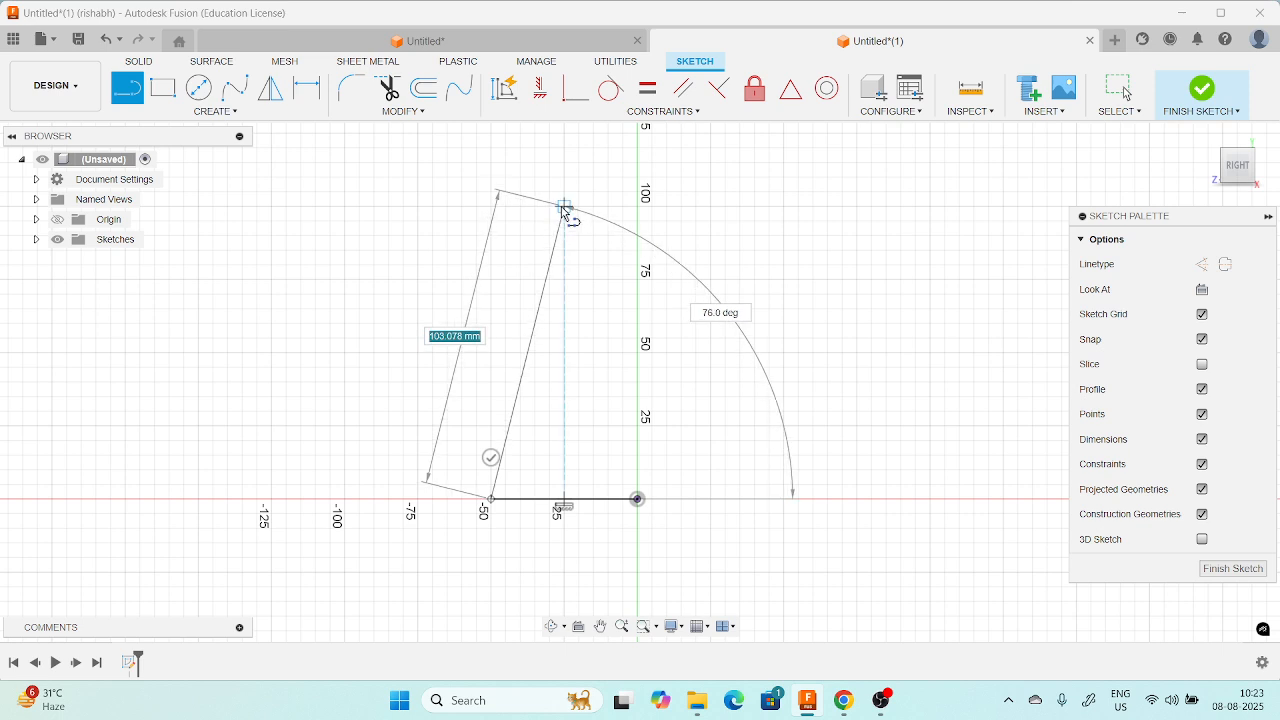
pyautogui.click(564, 206)
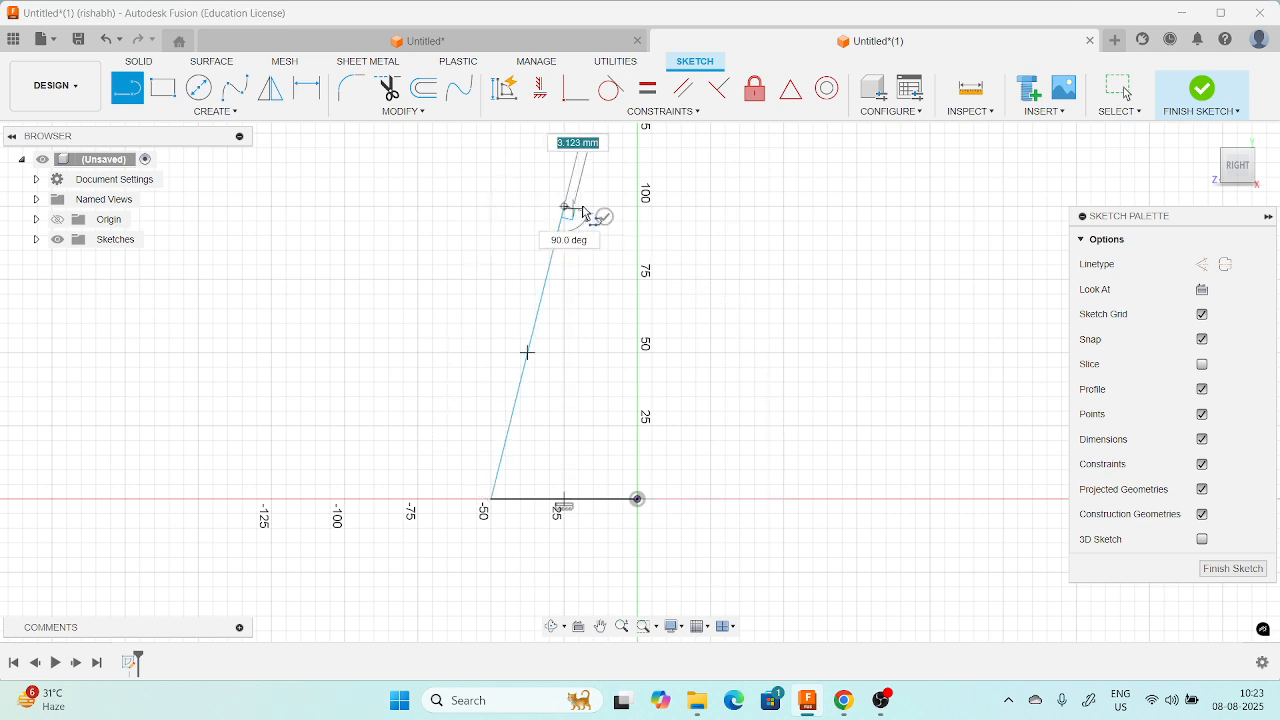
pyautogui.click(637, 206)
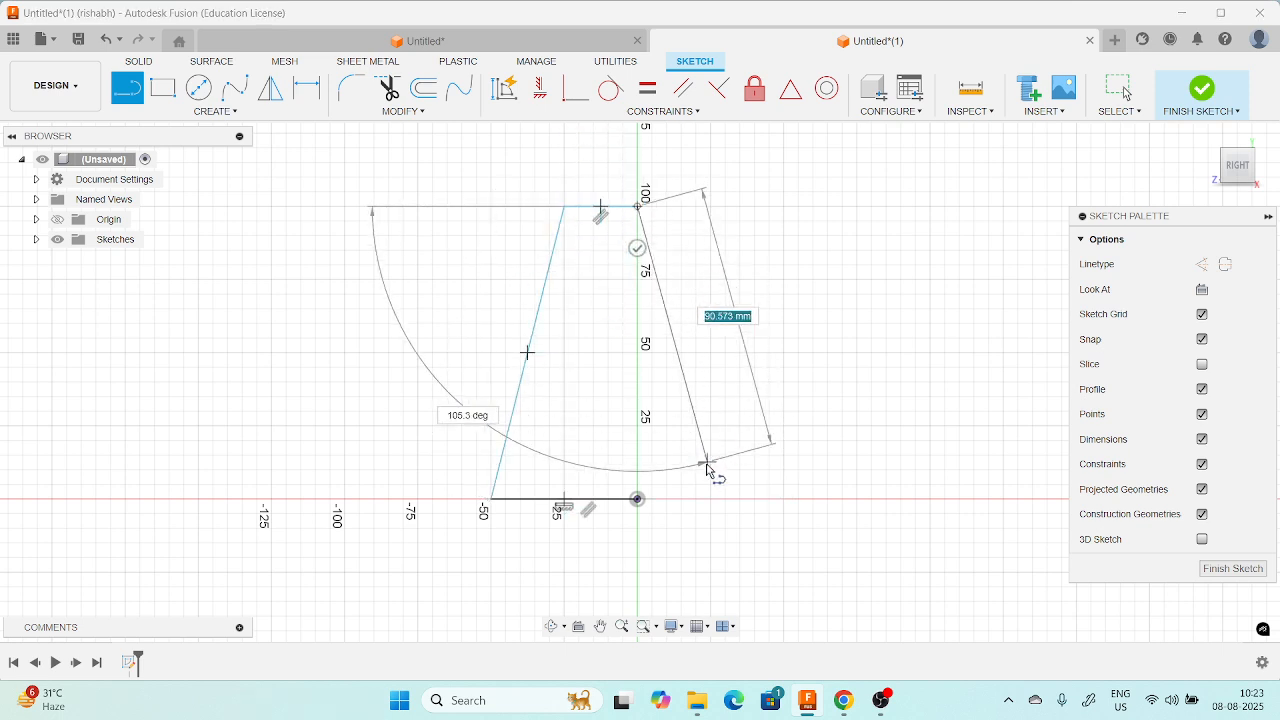
pyautogui.click(637, 500)
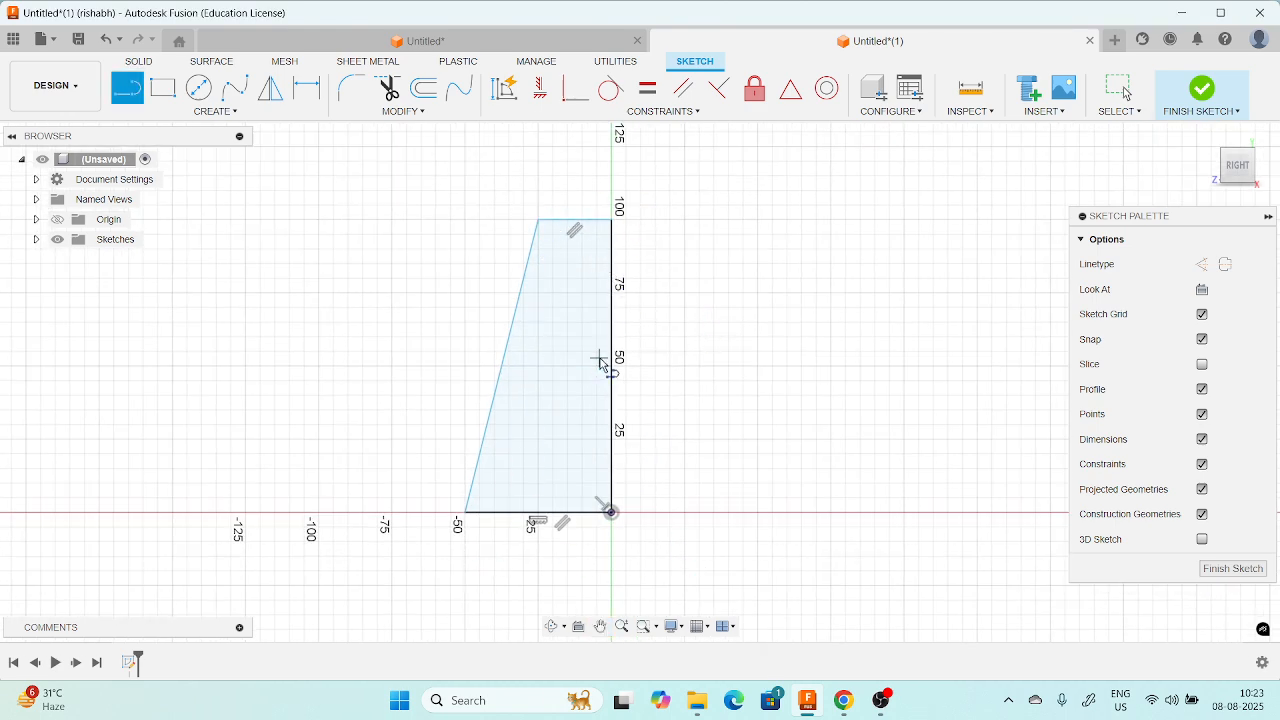
pyautogui.press('Escape')
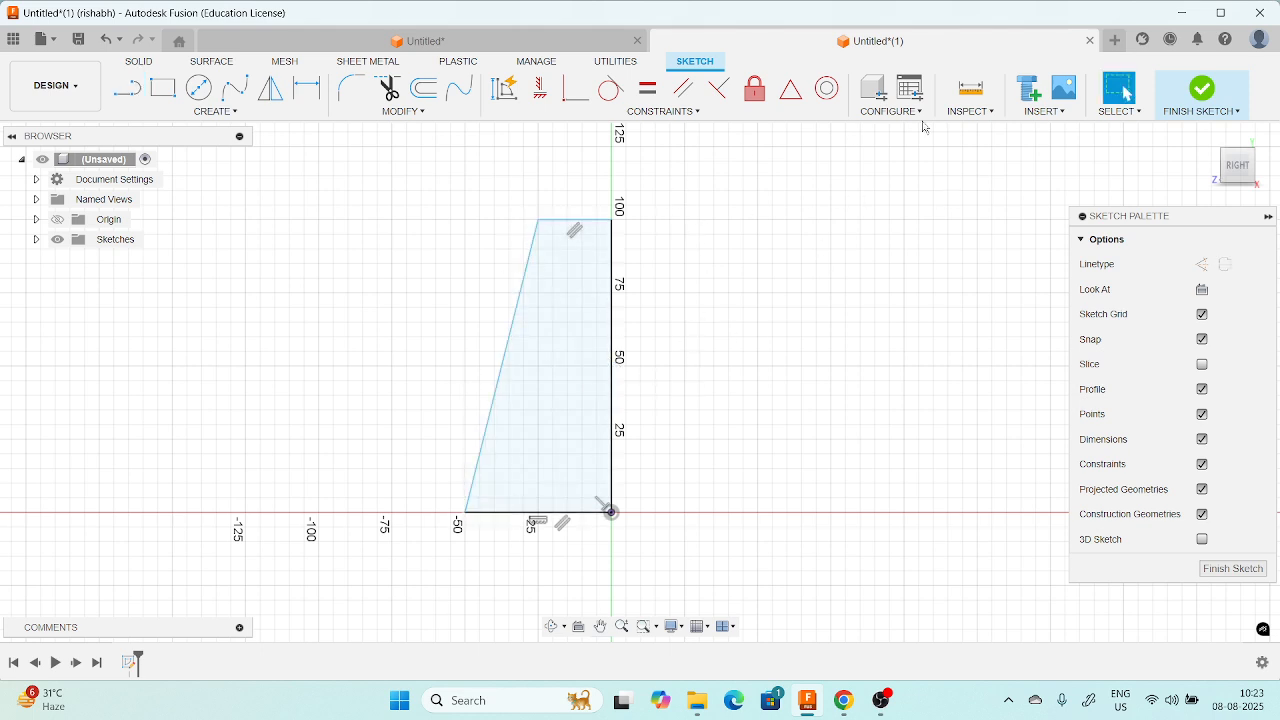
pyautogui.click(1205, 89)
# - Set up a Revolve of the trapezoid profile around the Y origin axis as a new body
pyautogui.moveTo(775, 267); pyautogui.dragTo(737, 336, button='middle')
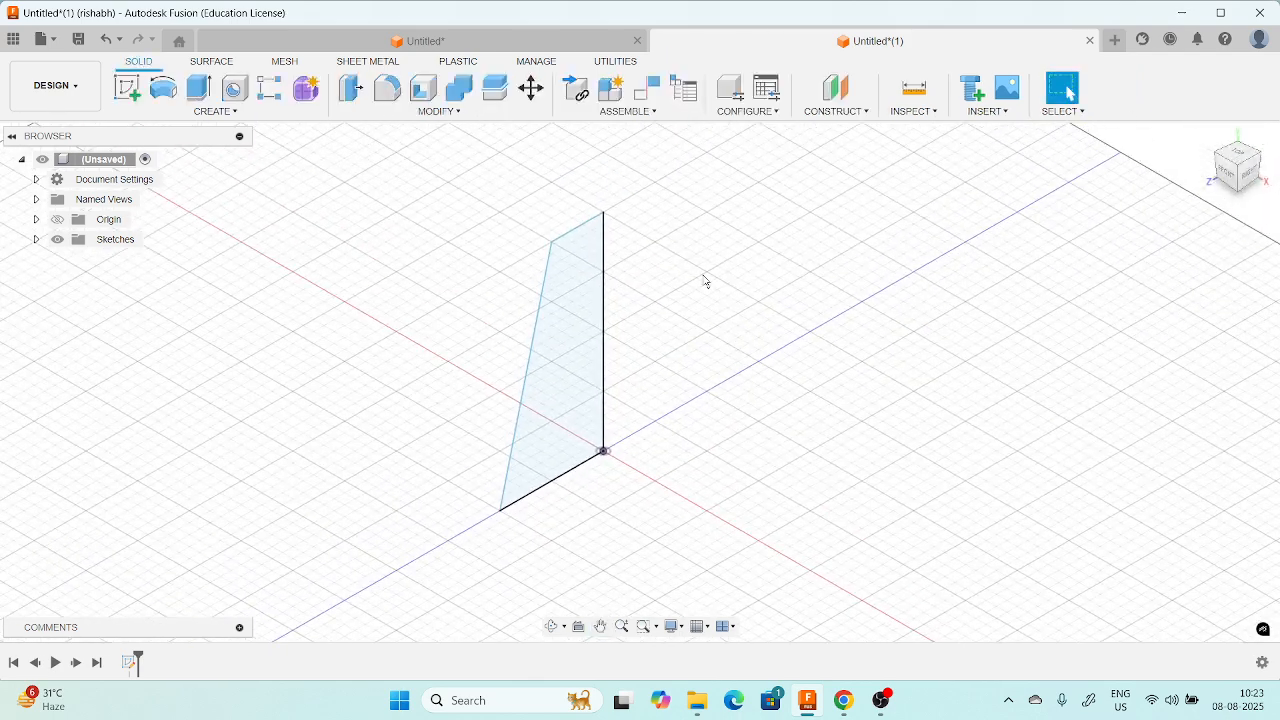
pyautogui.moveTo(704, 276); pyautogui.dragTo(678, 335, button='middle')
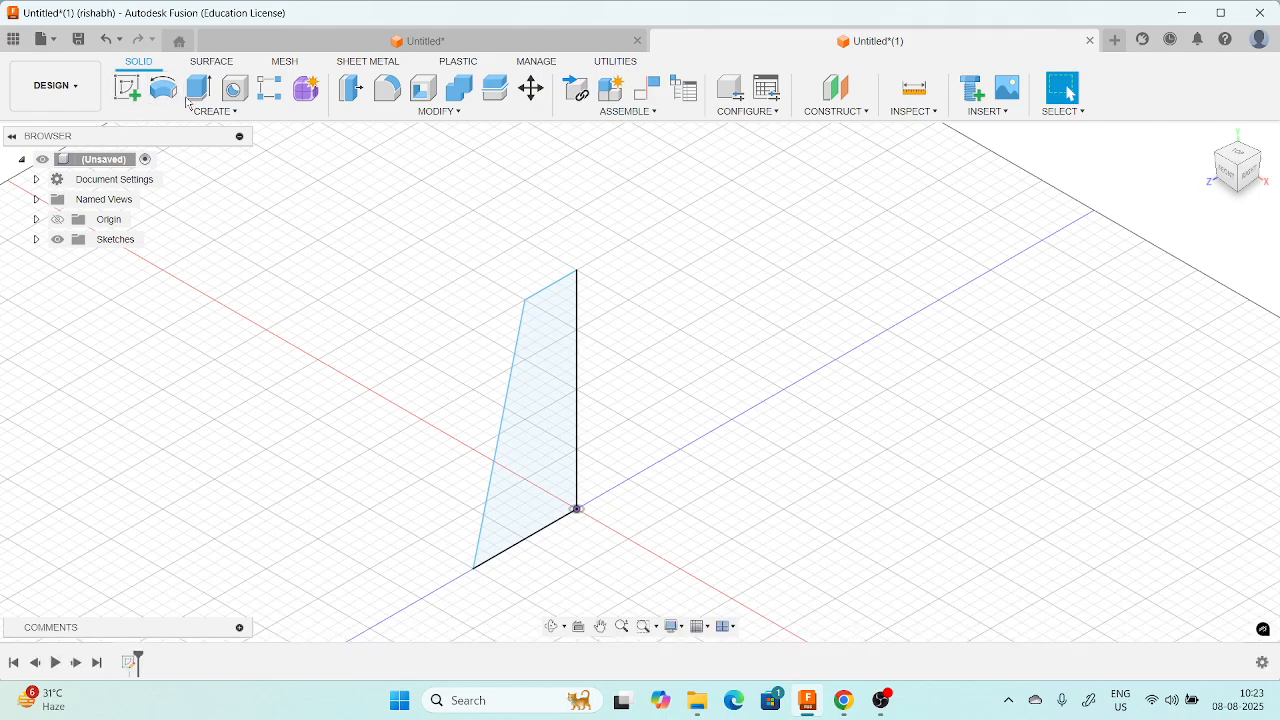
pyautogui.click(216, 111)
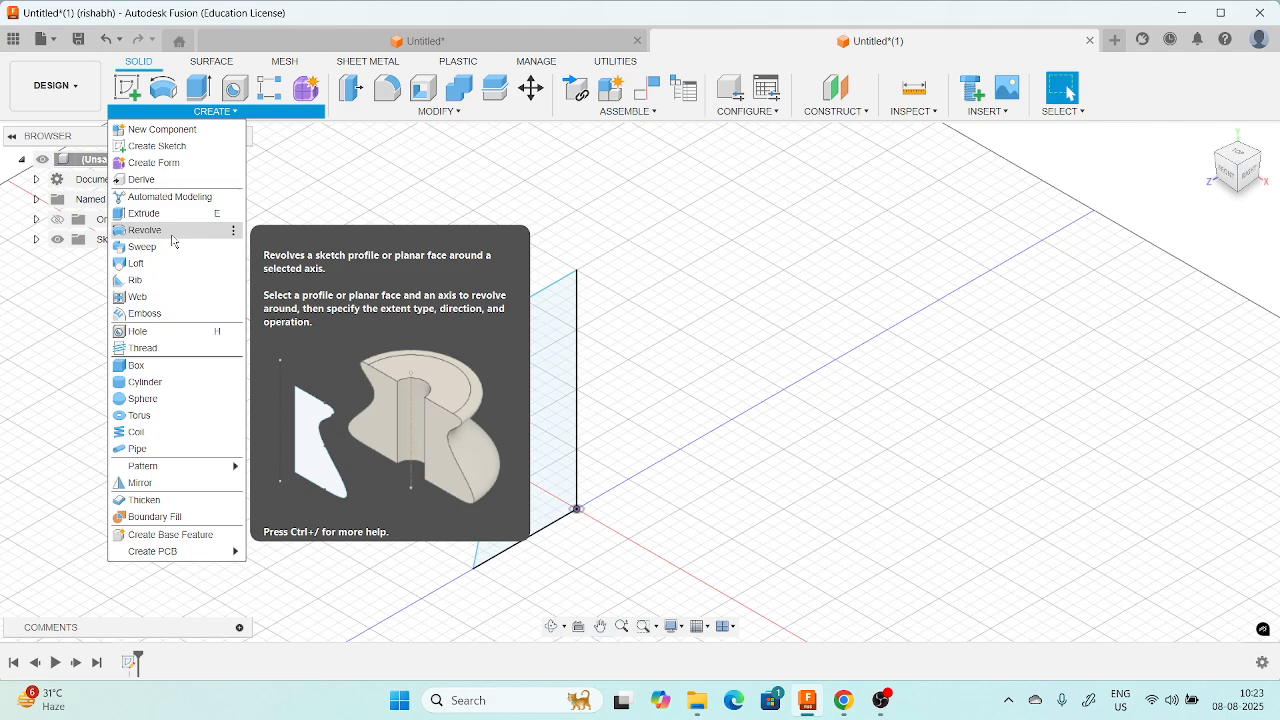
pyautogui.click(144, 230)
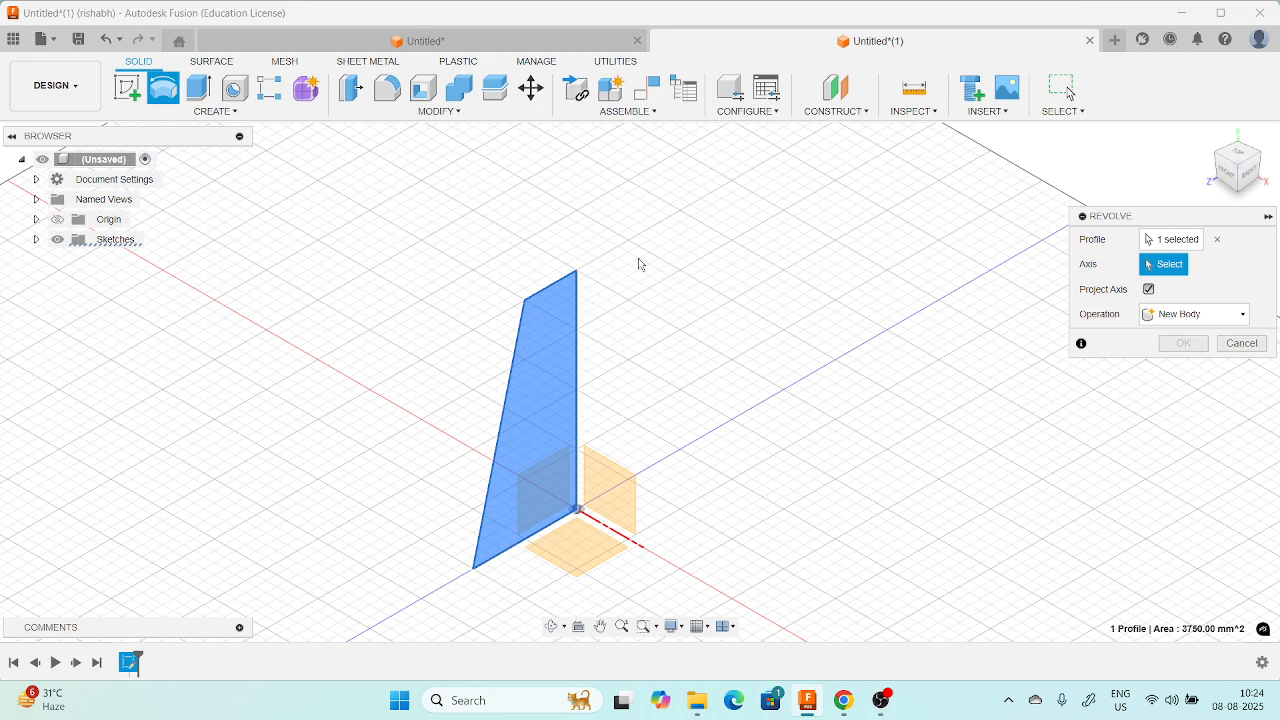
pyautogui.click(36, 220)
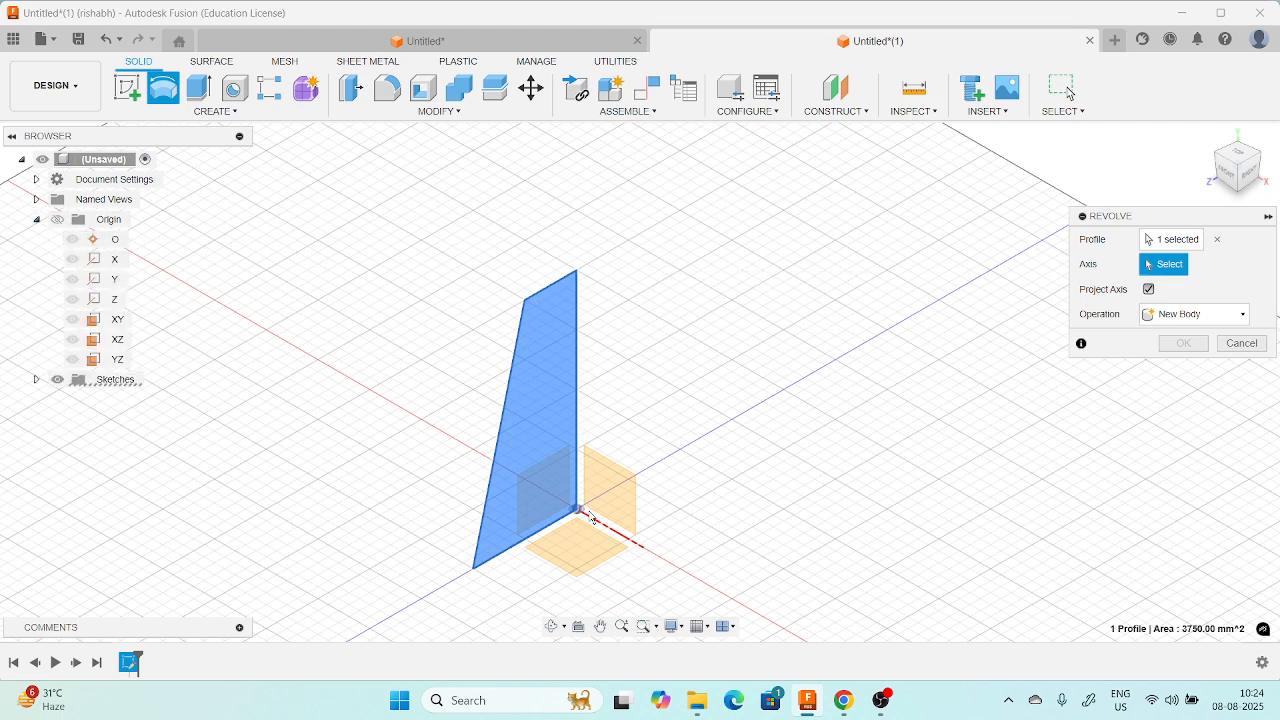
pyautogui.click(119, 280)
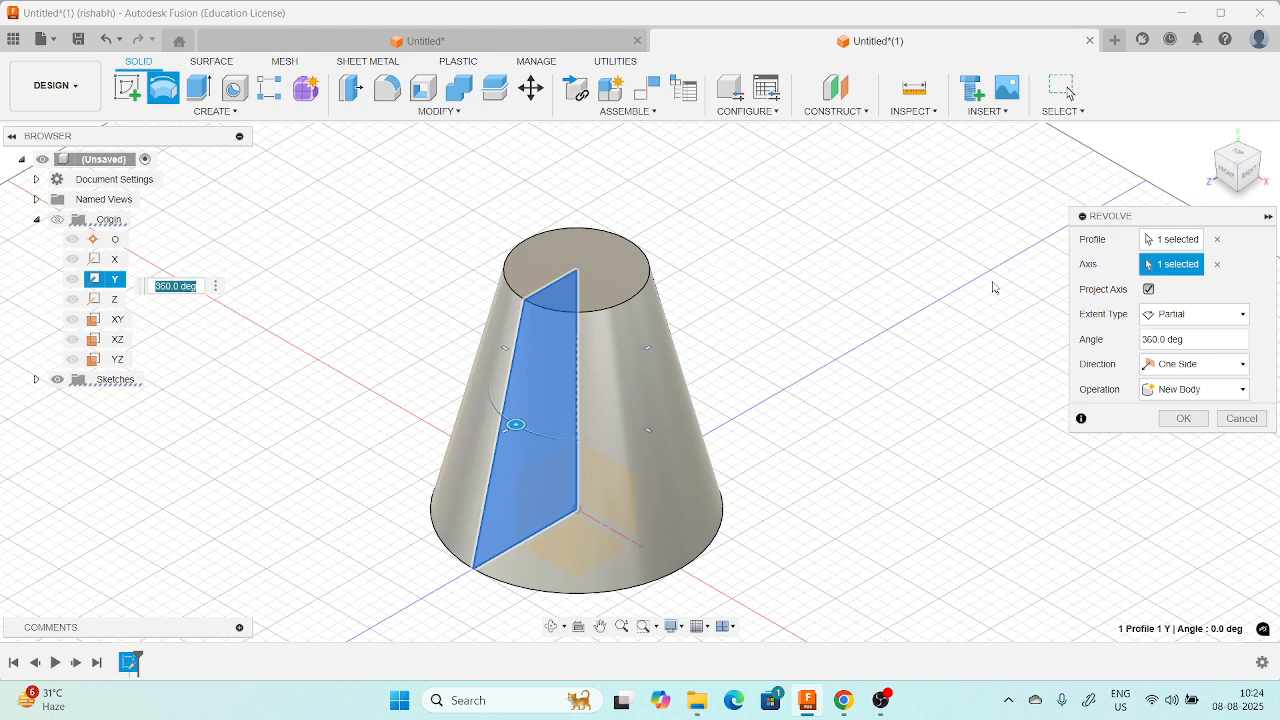
# - Try partial revolve angles of 290 and 90 degrees on the trapezoid profile
pyautogui.moveTo(1147, 222); pyautogui.dragTo(1010, 191)
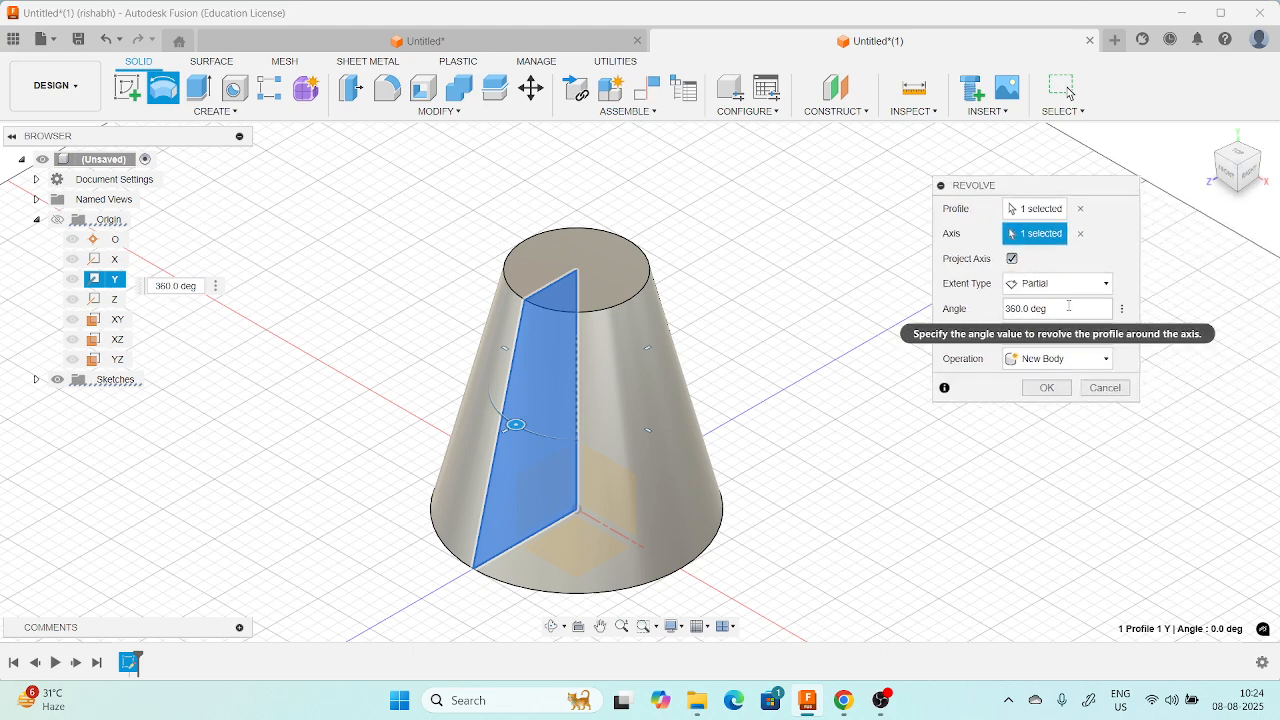
pyautogui.moveTo(1062, 309); pyautogui.dragTo(1002, 309)
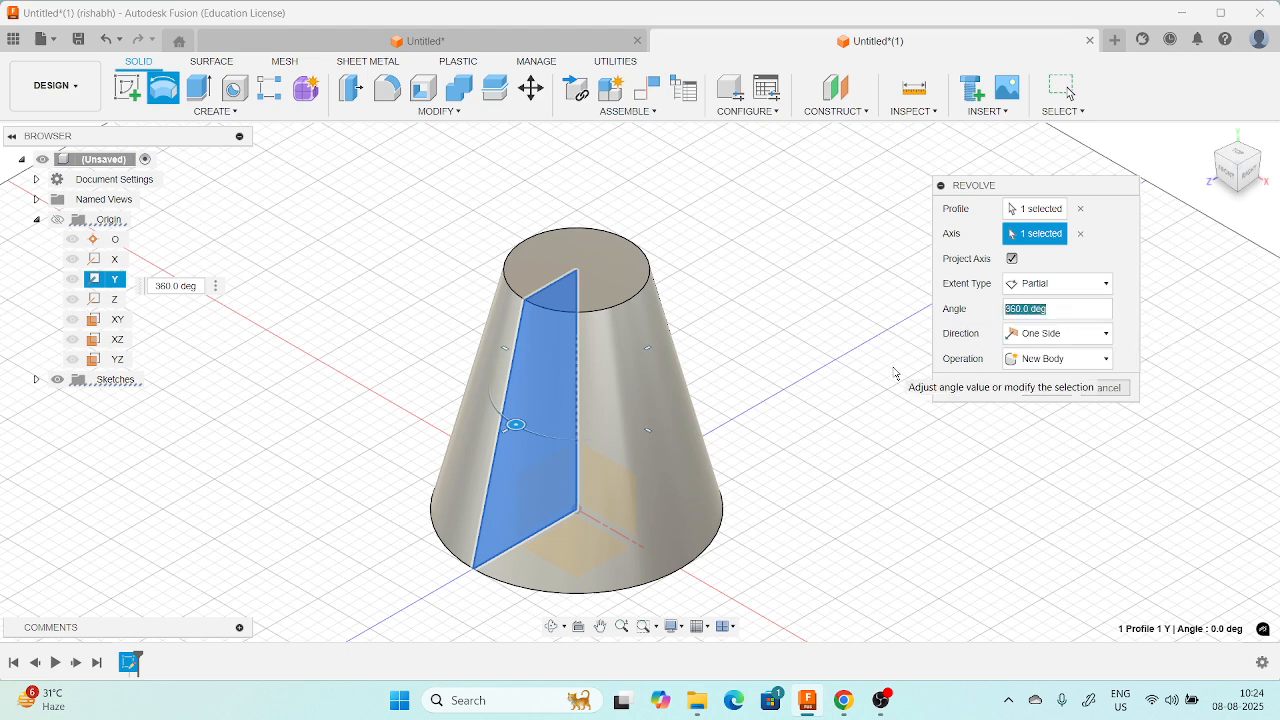
pyautogui.write('25')
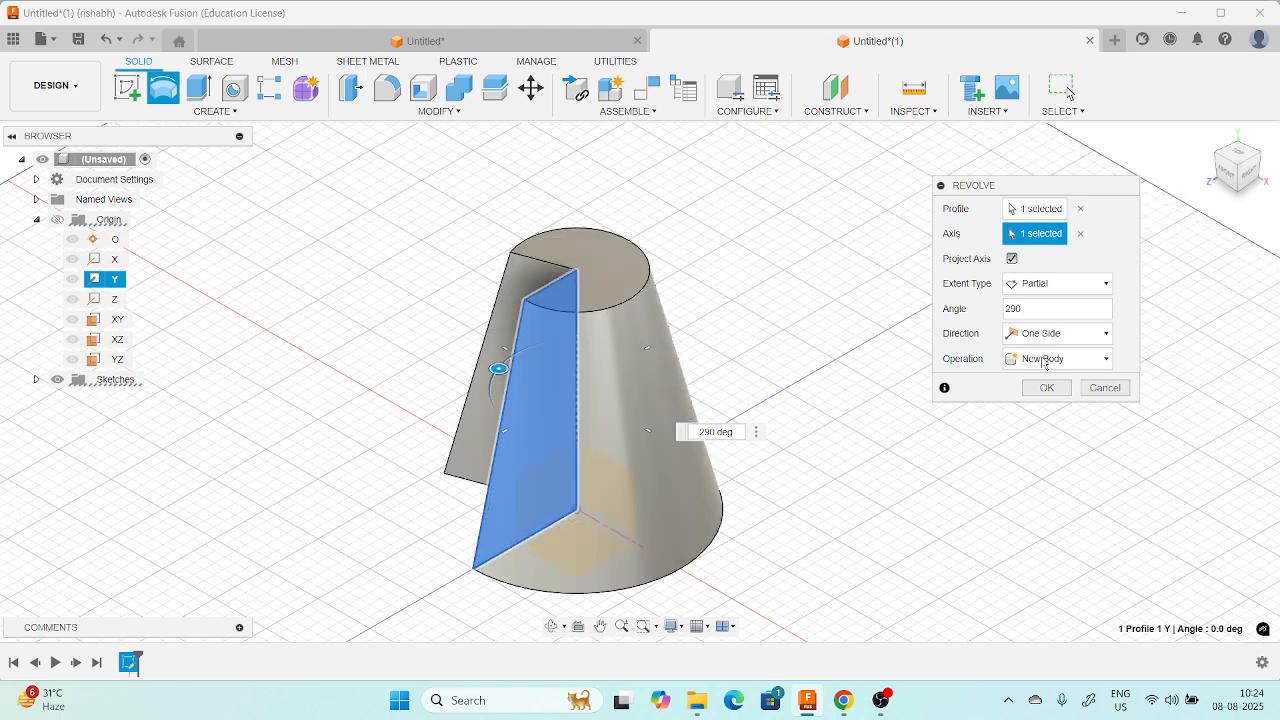
pyautogui.doubleClick(1010, 313)
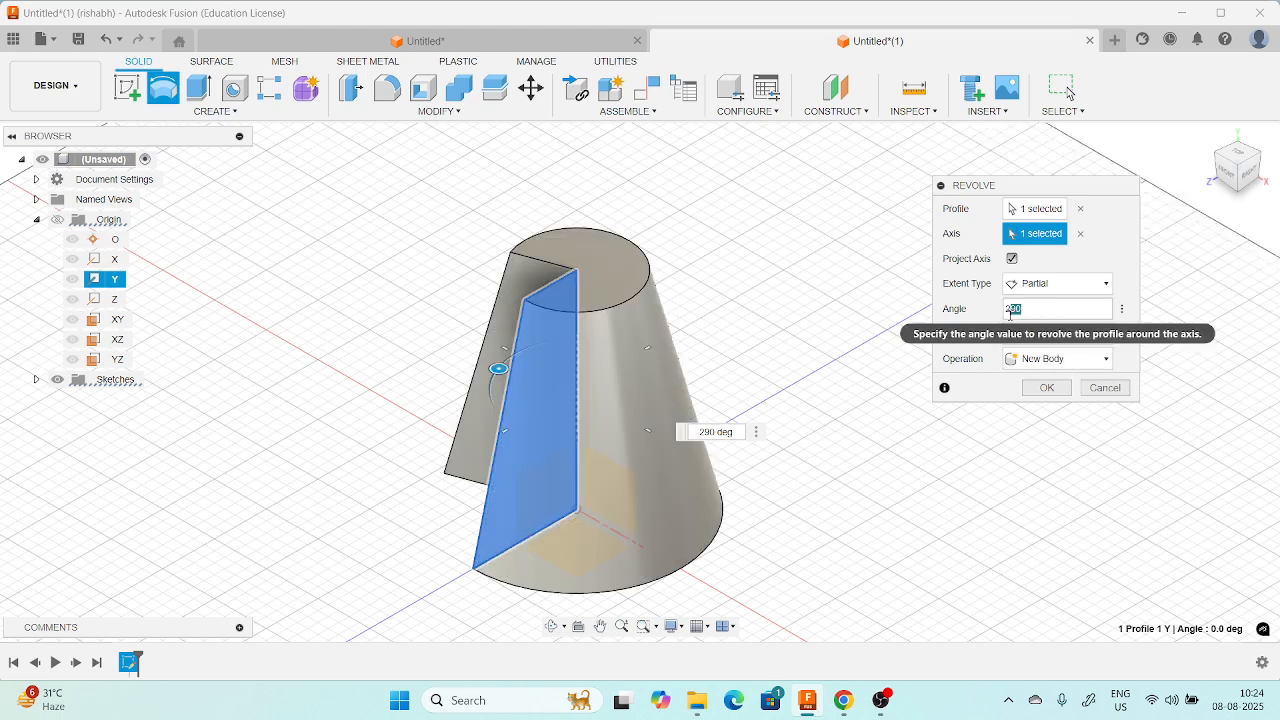
pyautogui.write('2990')
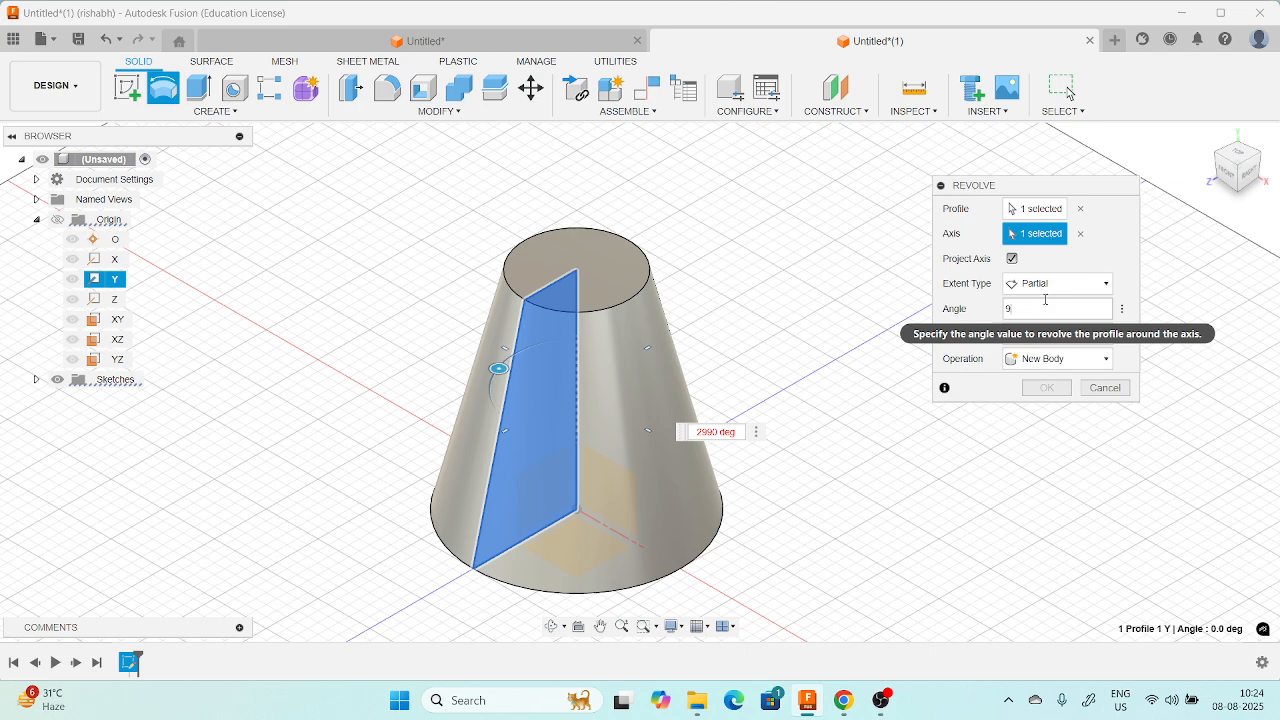
pyautogui.write('0')
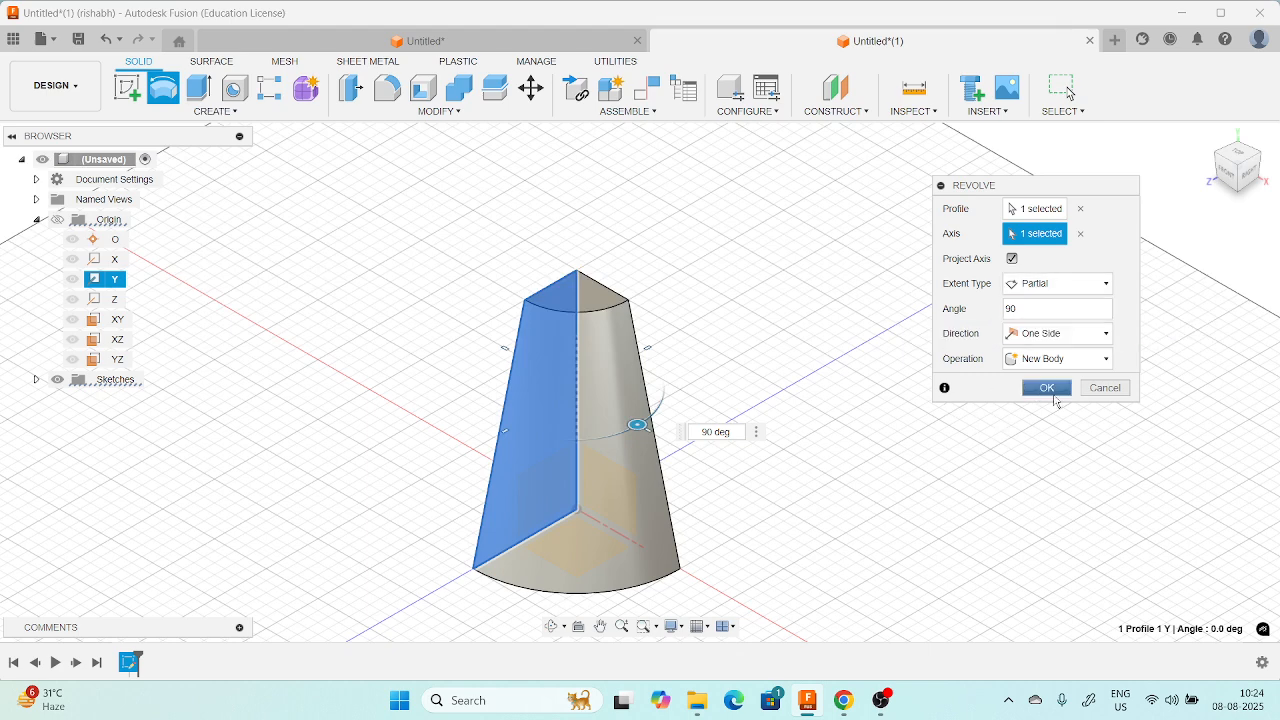
pyautogui.click(1050, 390)
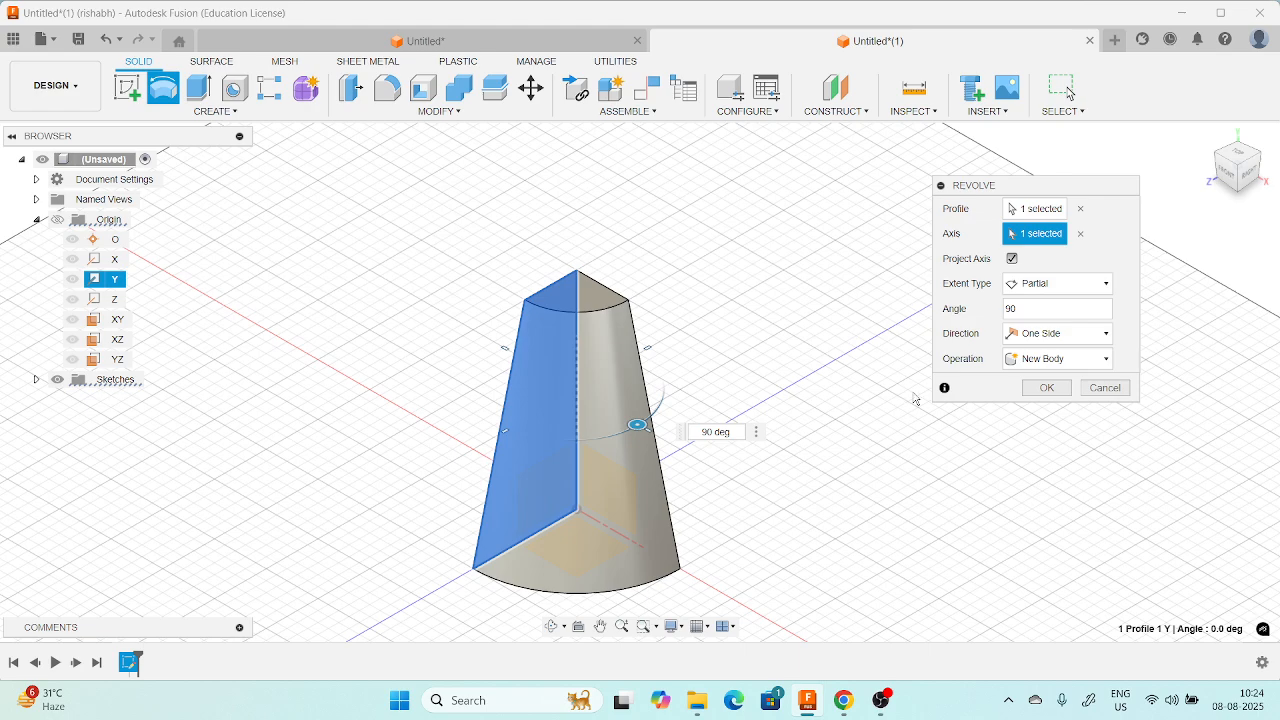
# - Set the revolve angle to a full 360 degrees and create the truncated cone
pyautogui.click(1037, 308)
pyautogui.moveTo(1037, 308); pyautogui.dragTo(987, 313)
pyautogui.press('Return')
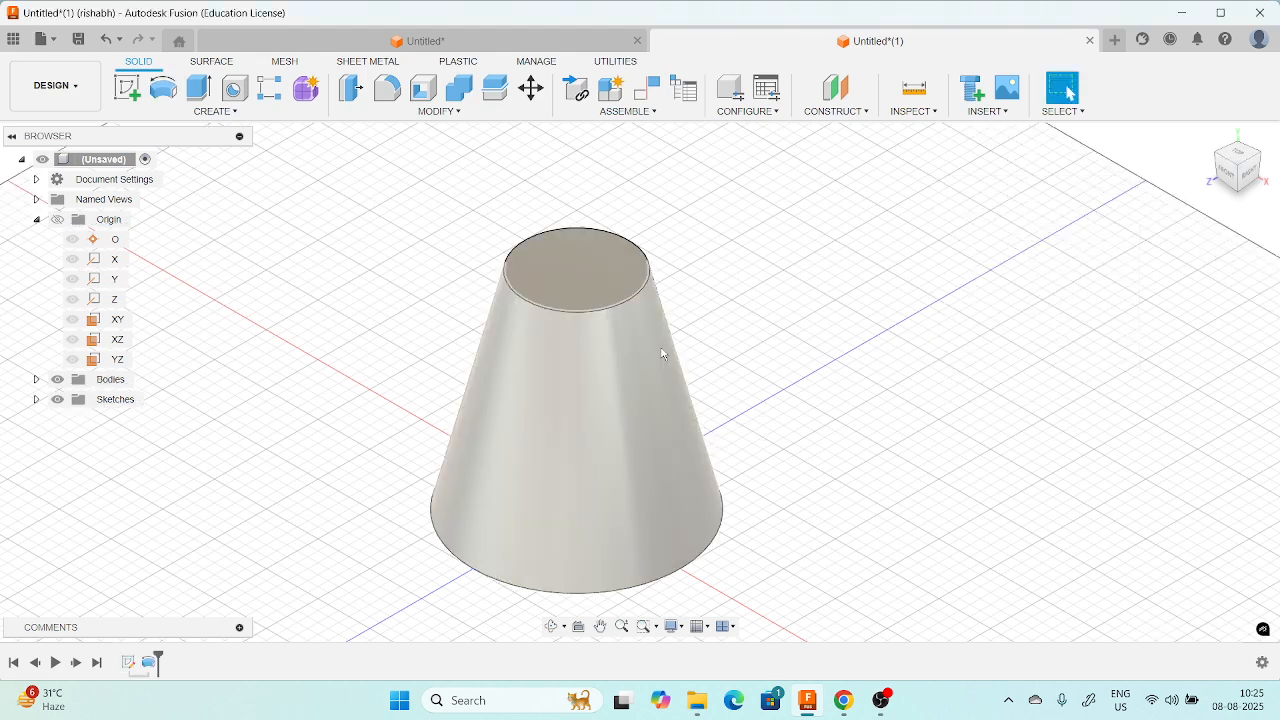
# - Create a new design and start a sketch on its YZ plane
pyautogui.hotkey('ctrl', 'n')
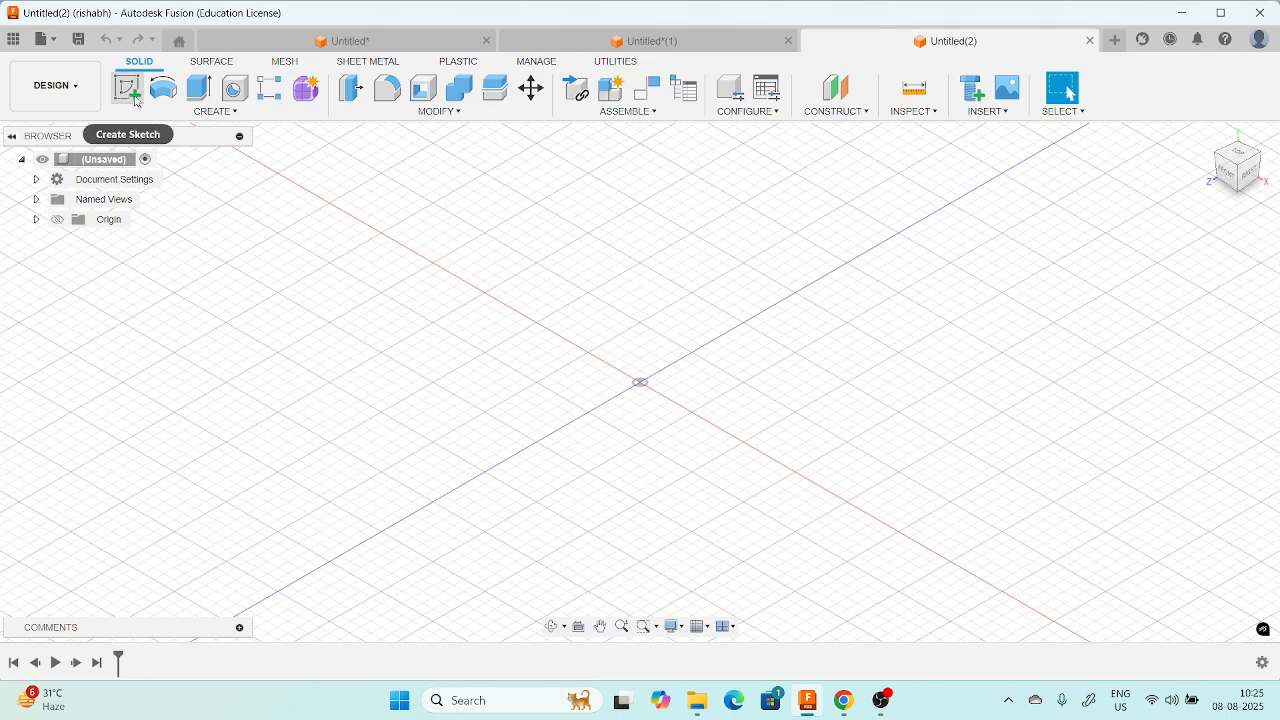
pyautogui.click(127, 89)
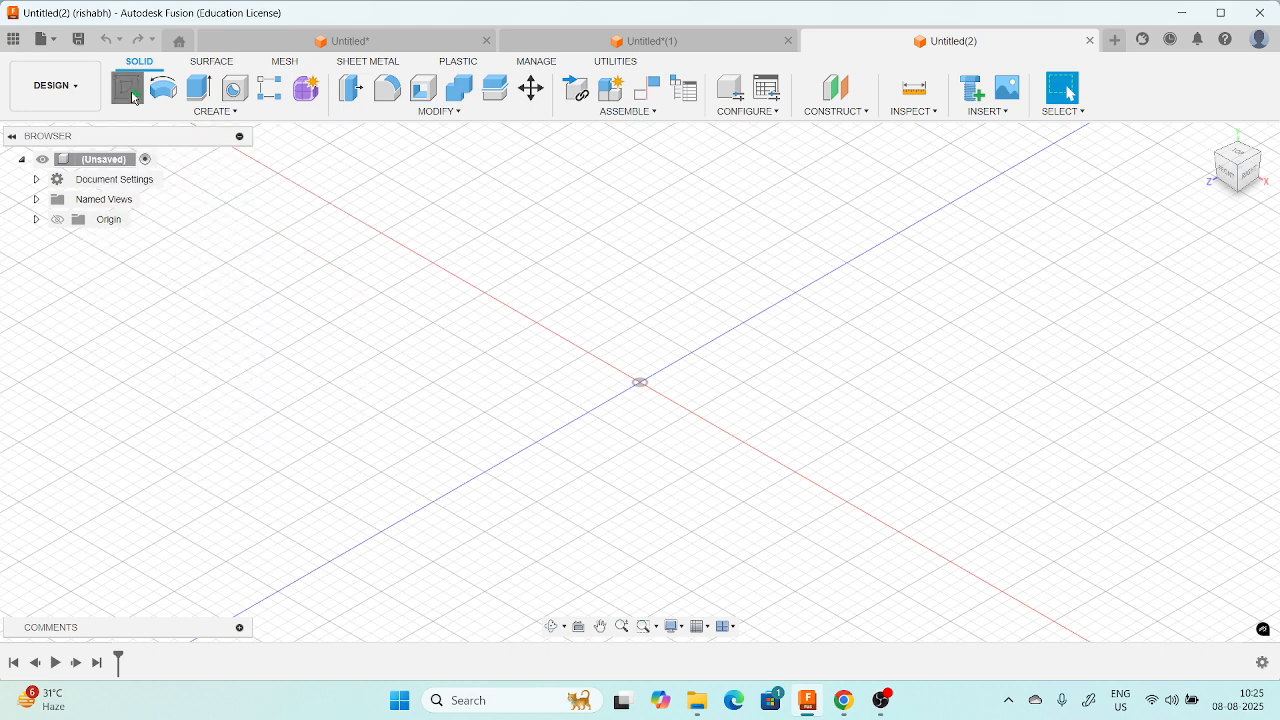
pyautogui.click(620, 353)
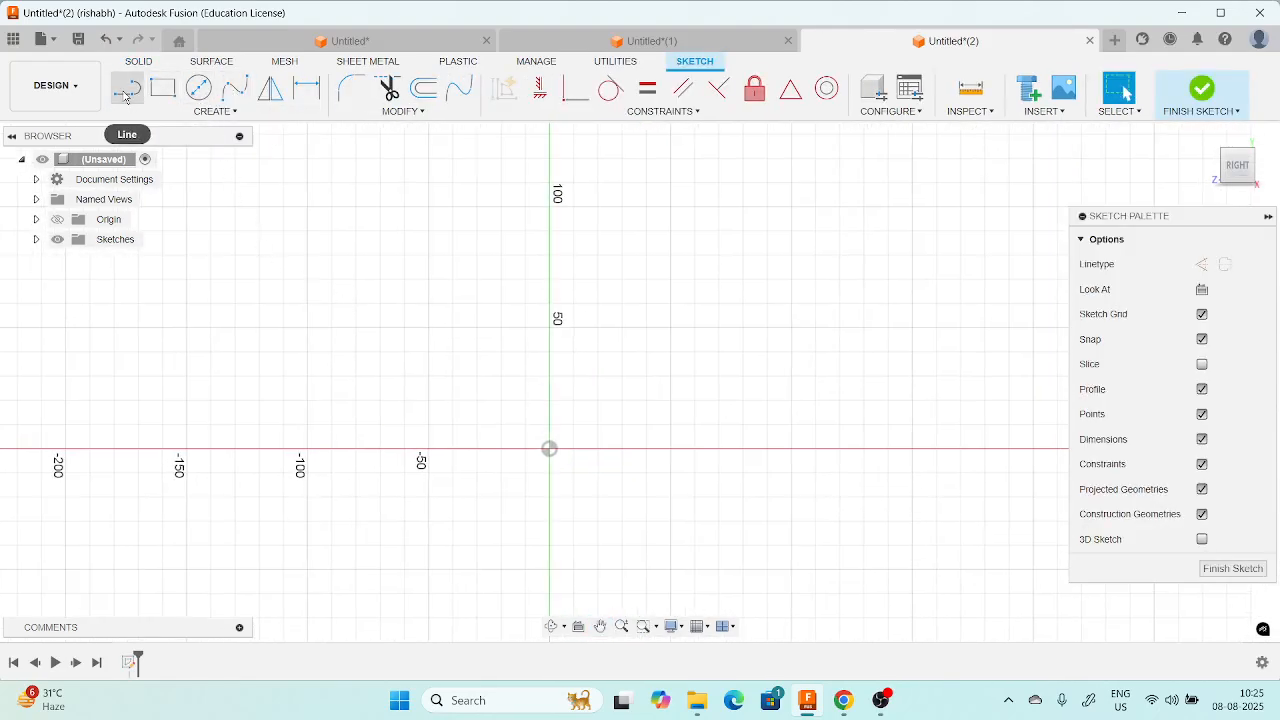
pyautogui.moveTo(697, 276); pyautogui.dragTo(490, 404, button='middle')
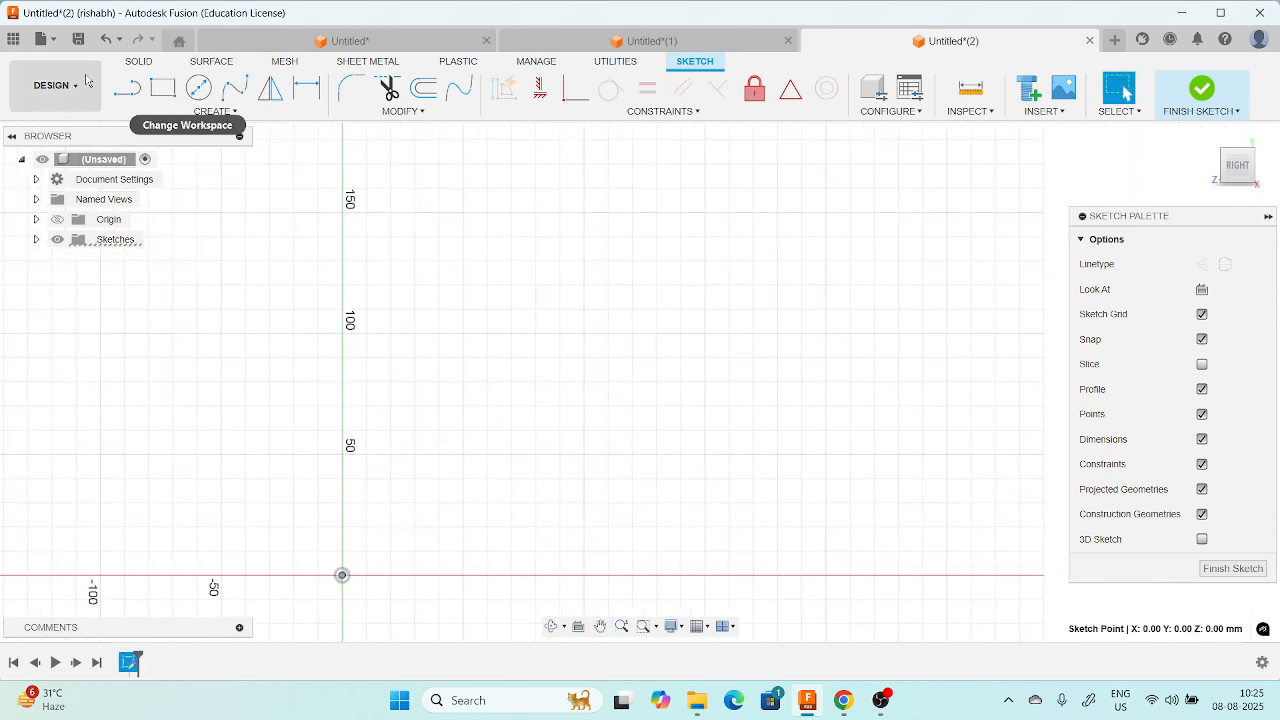
# - Draw a five-point, S-shaped fit-point spline from the origin, about 255 mm across and 140 mm up, and finish the sketch
pyautogui.click(234, 88)
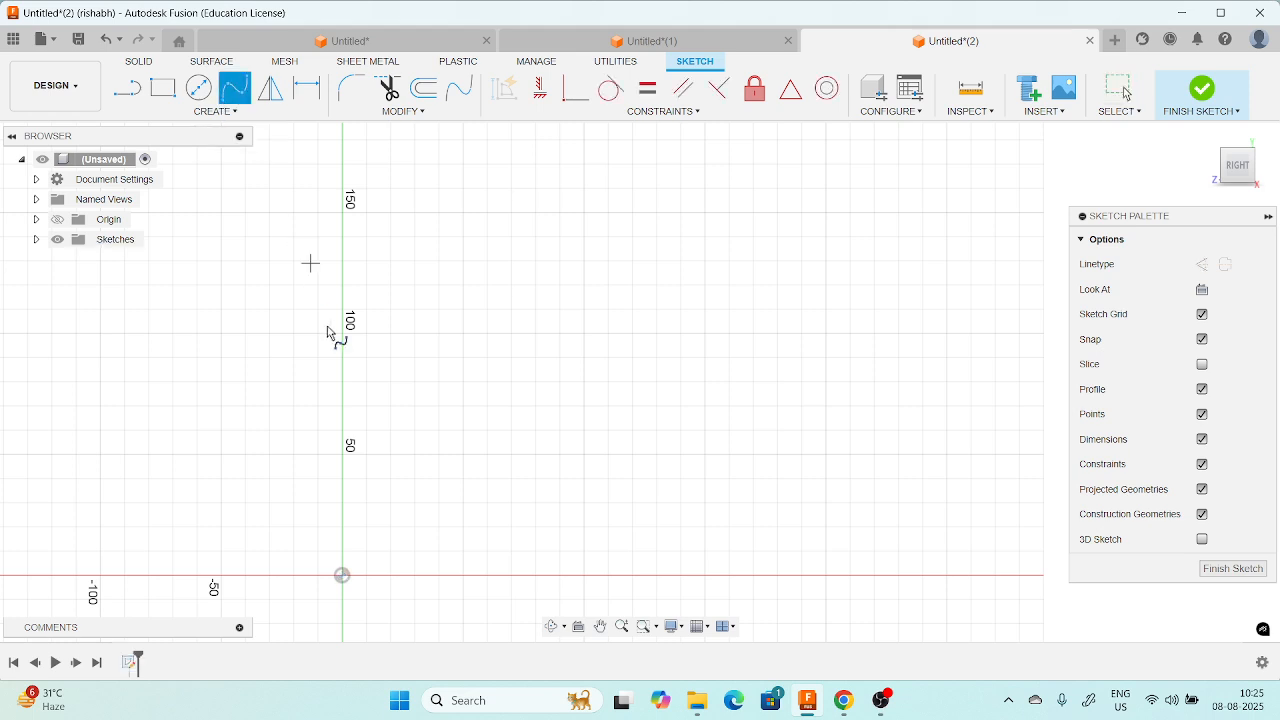
pyautogui.click(342, 576)
pyautogui.click(463, 479)
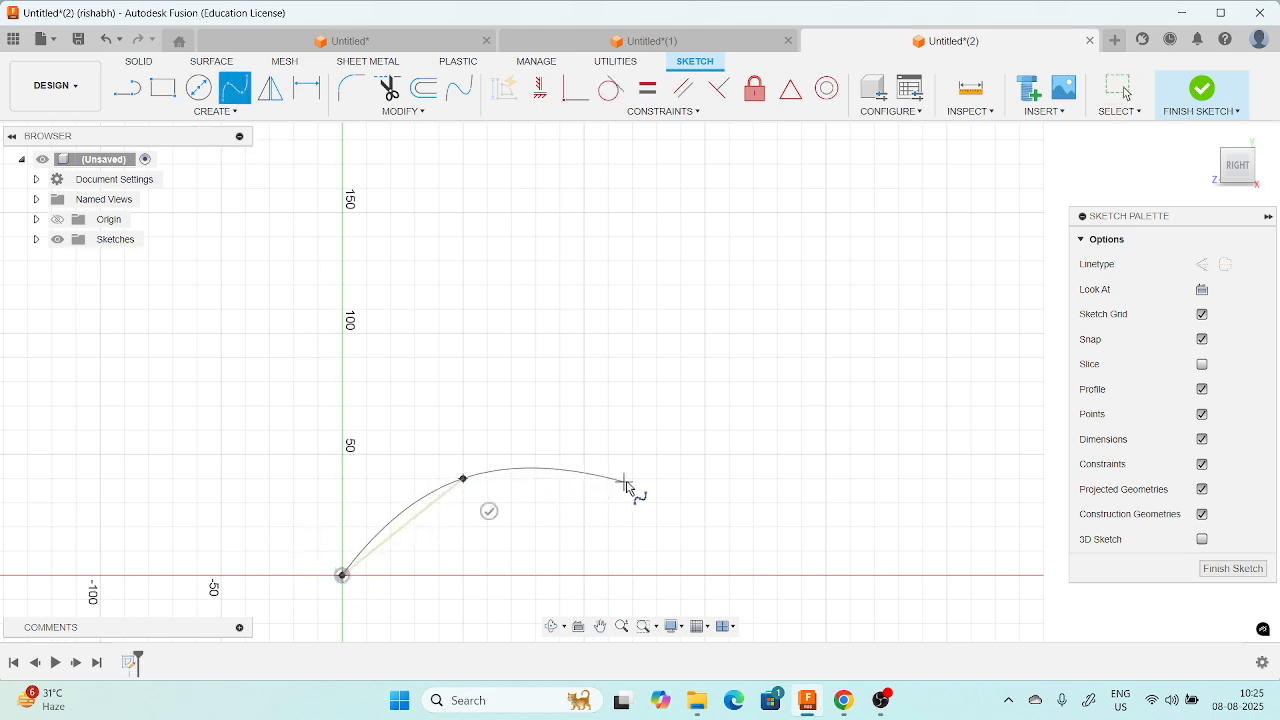
pyautogui.click(679, 467)
pyautogui.click(802, 333)
pyautogui.click(957, 242)
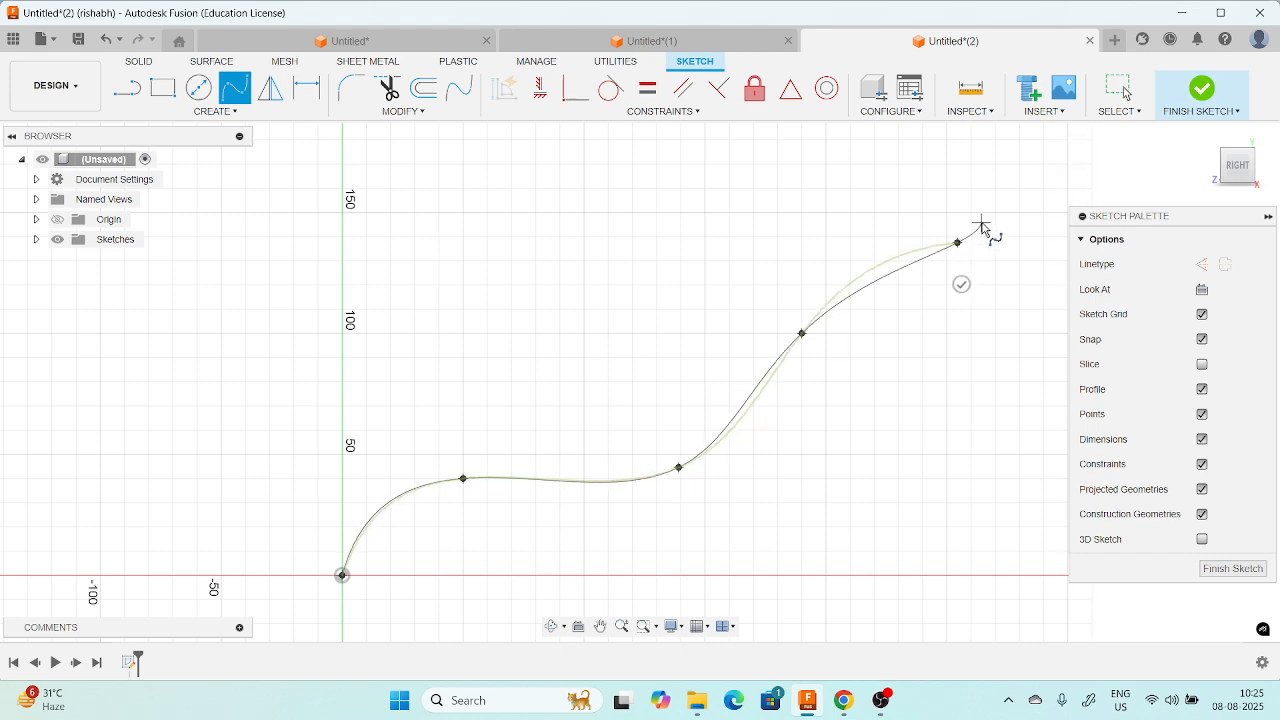
pyautogui.click(961, 284)
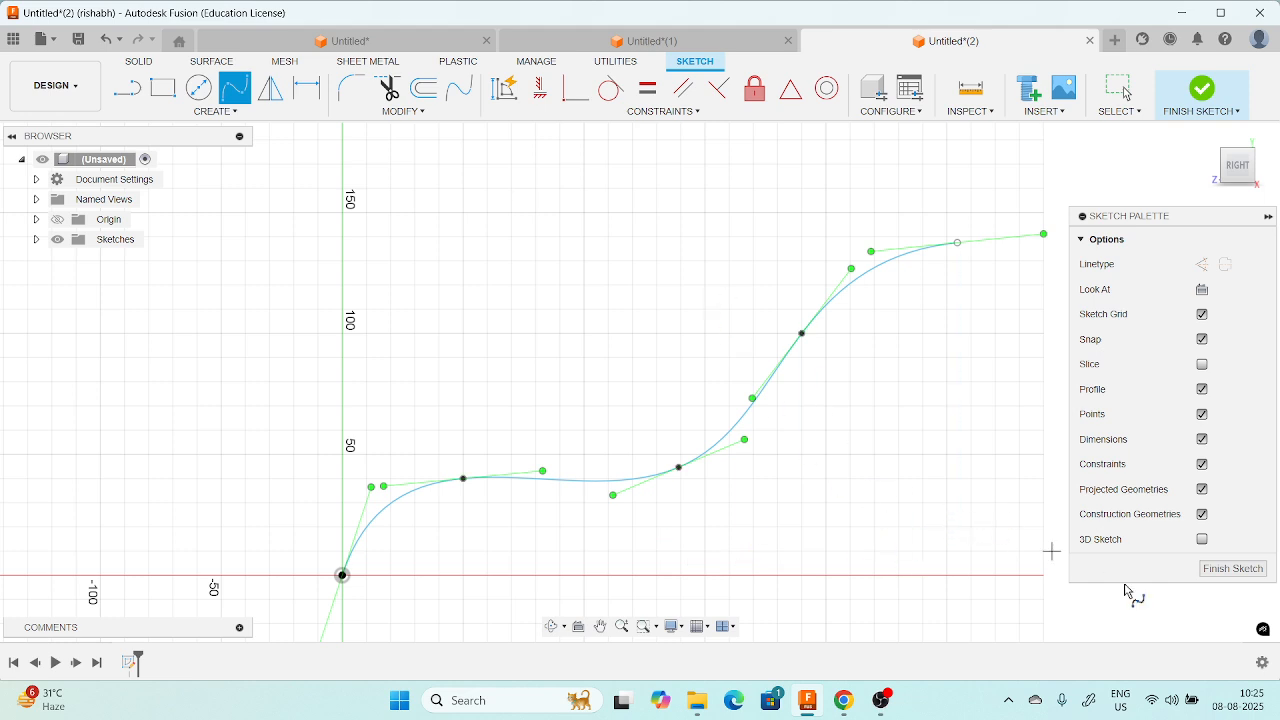
pyautogui.click(1233, 568)
pyautogui.moveTo(660, 310); pyautogui.dragTo(731, 298, button='middle')
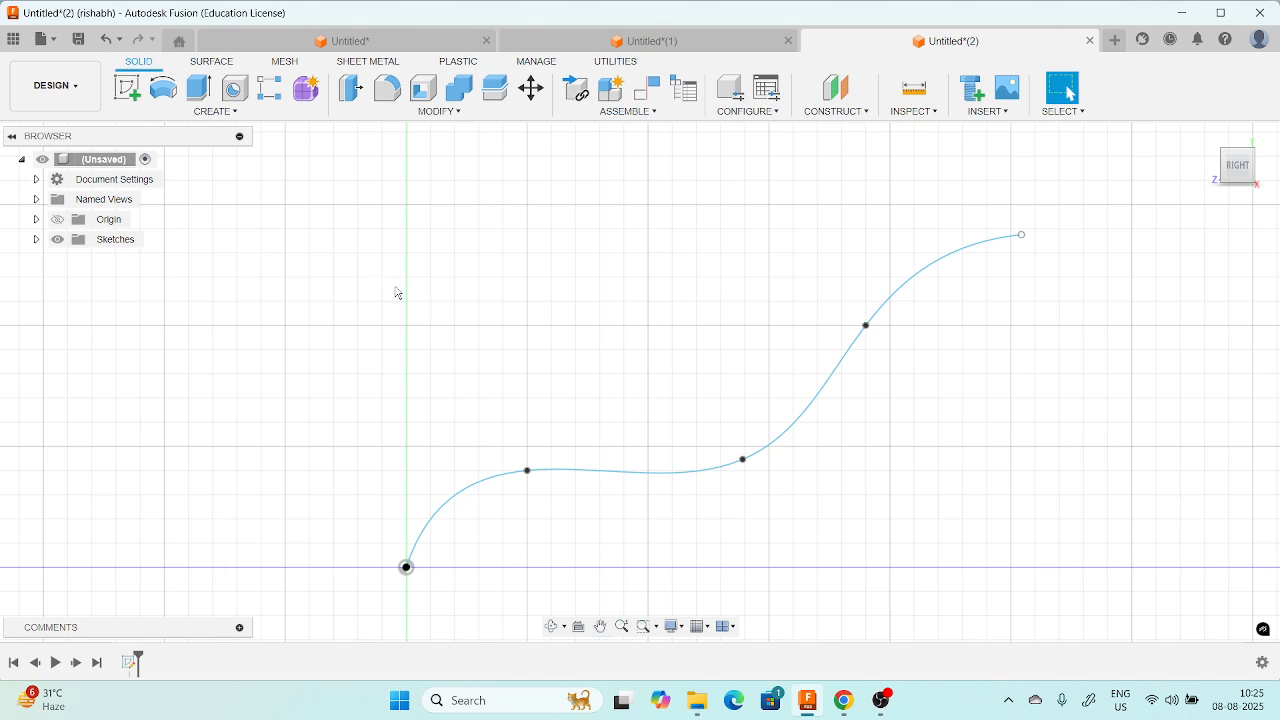
pyautogui.click(1230, 158)
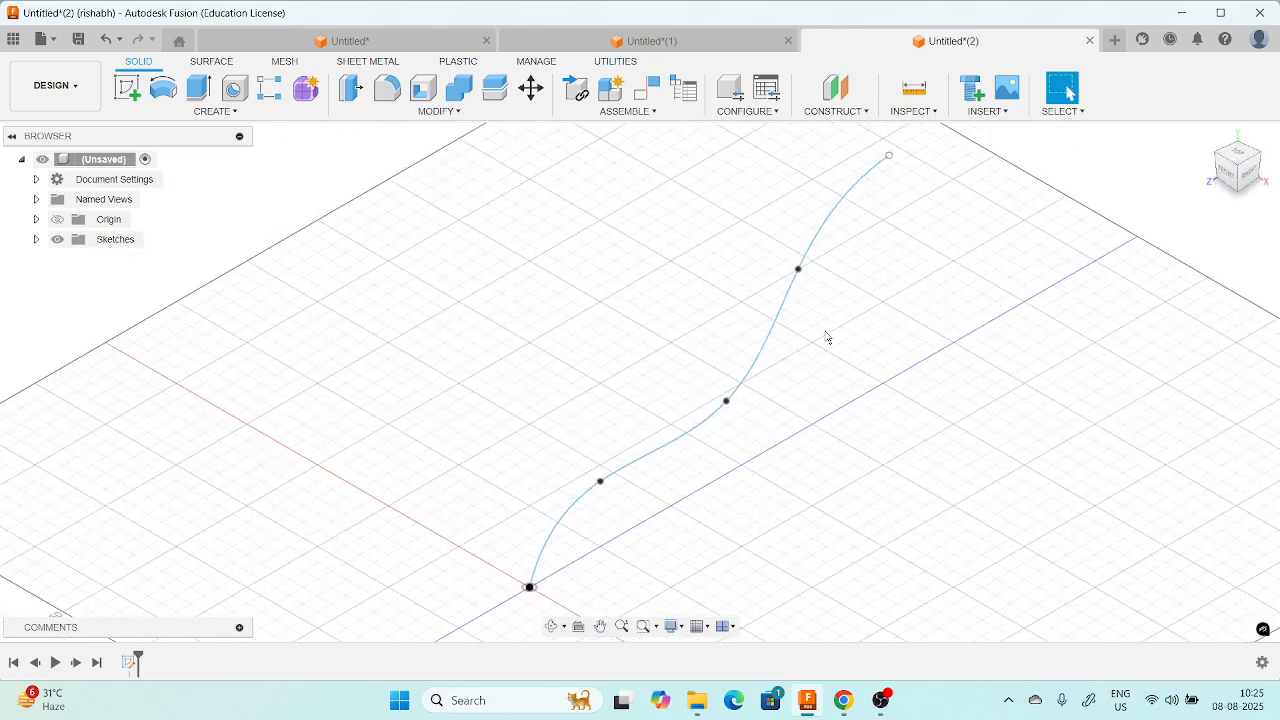
pyautogui.scroll(-1, 886, 250)
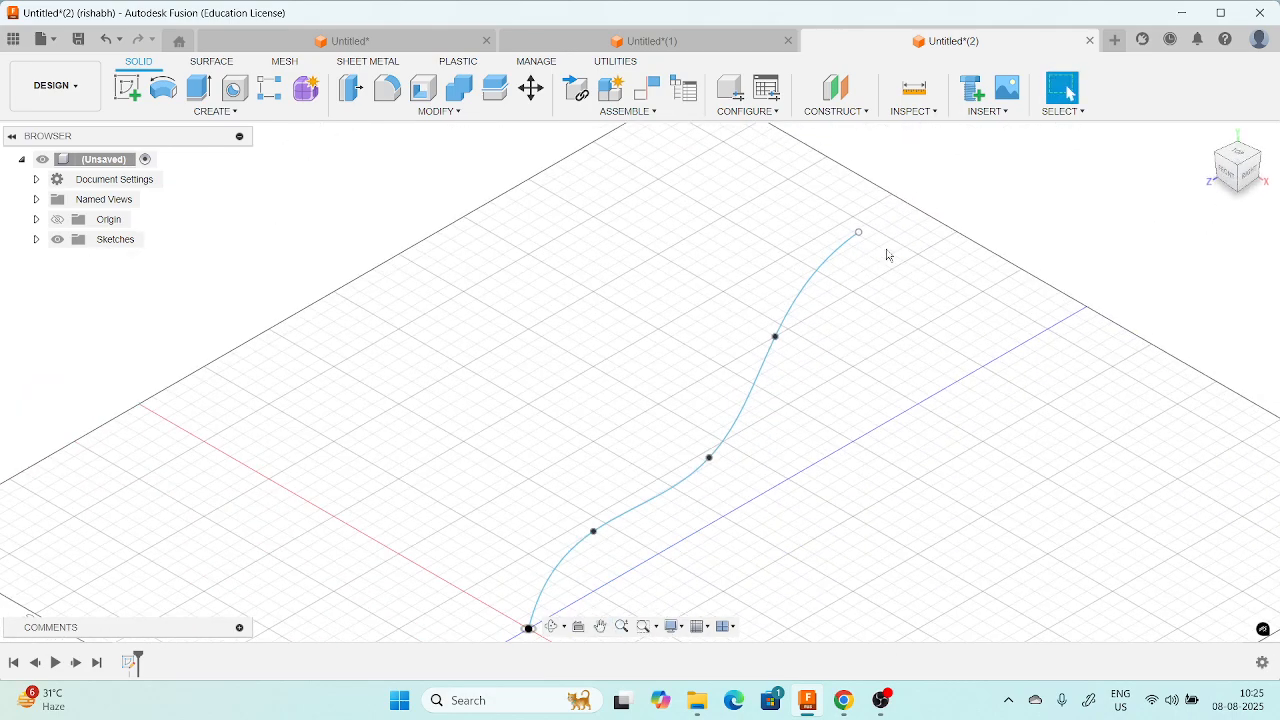
# - Start a new sketch on the horizontal XZ plane at the spline's starting point
pyautogui.moveTo(852, 235); pyautogui.dragTo(827, 158, button='middle')
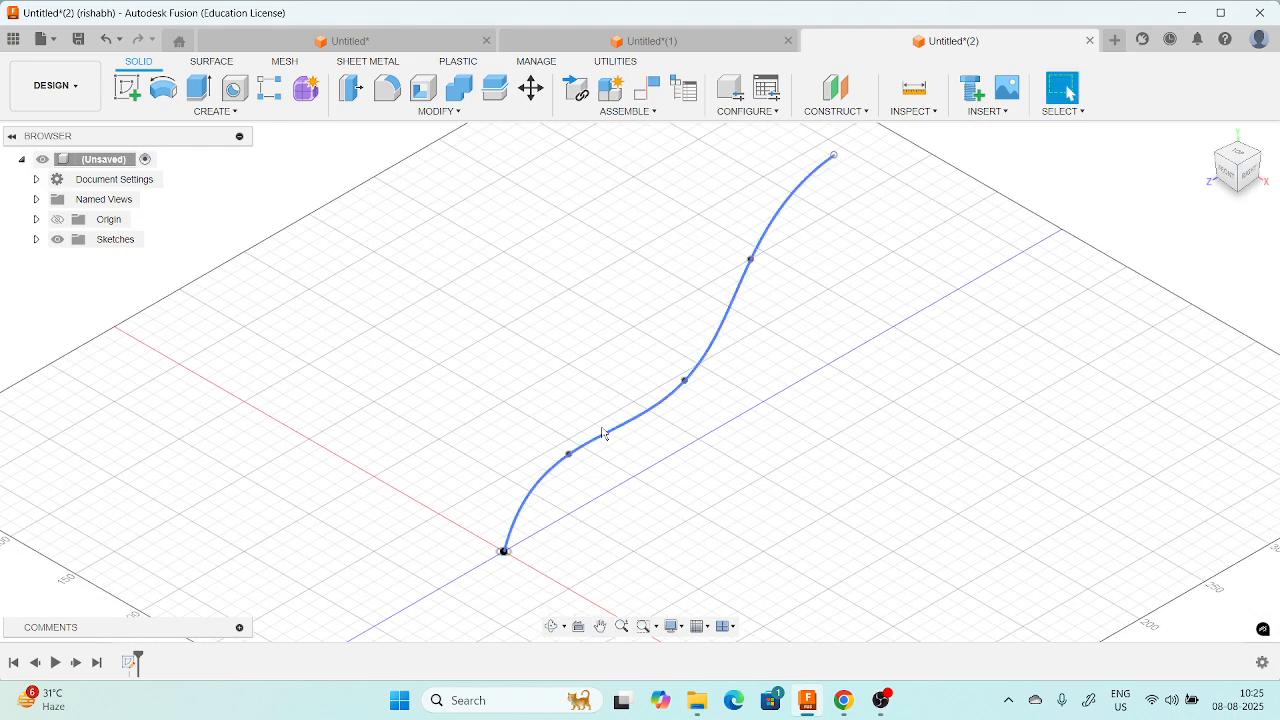
pyautogui.scroll(1, 500, 545)
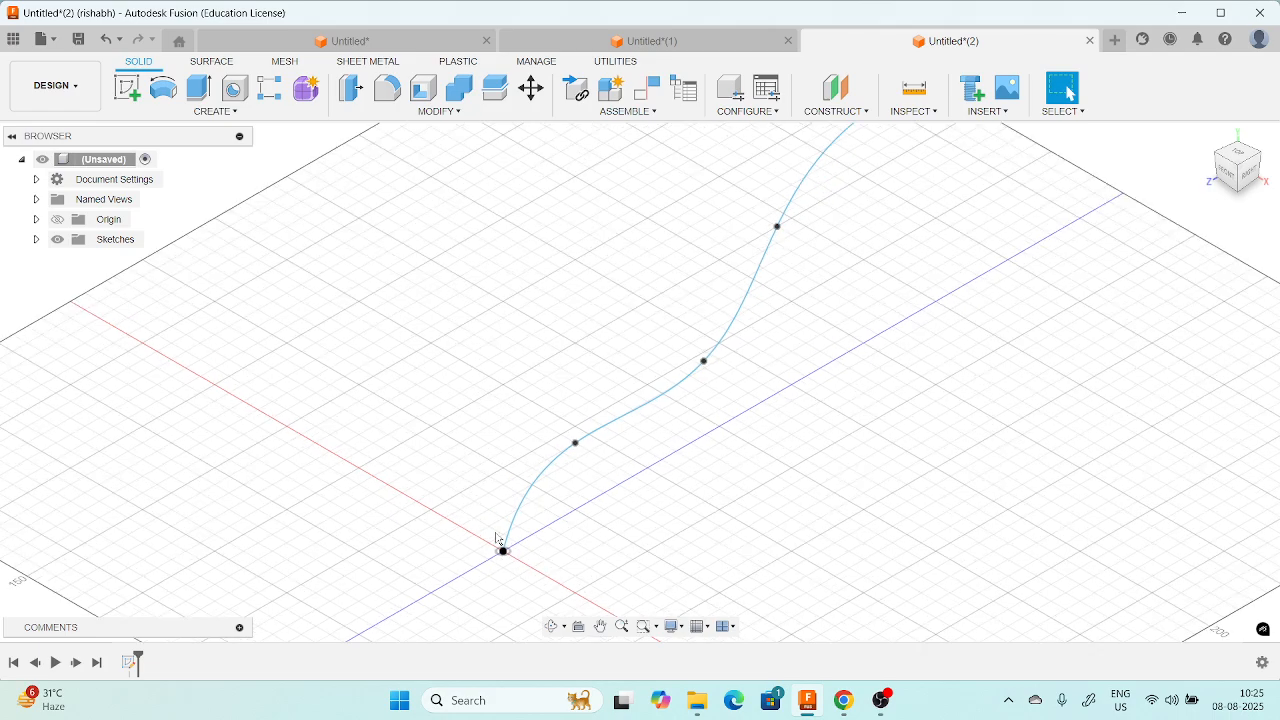
pyautogui.scroll(2, 502, 548)
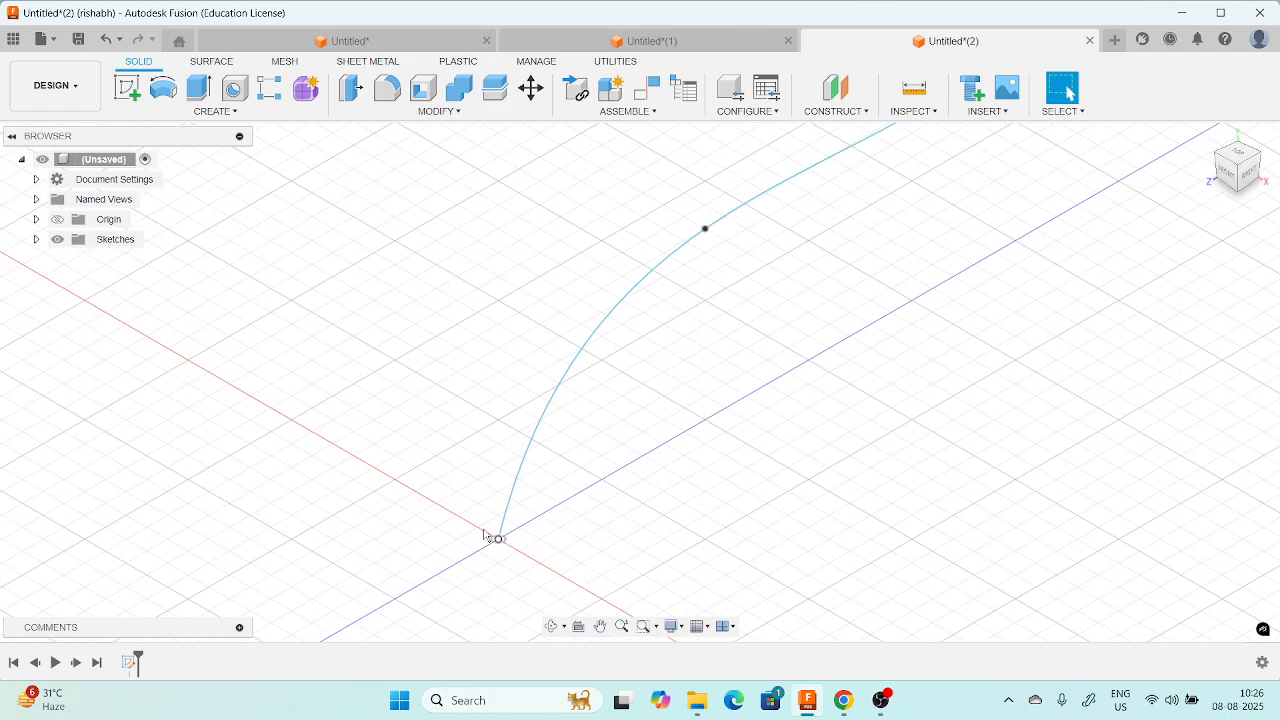
pyautogui.click(126, 88)
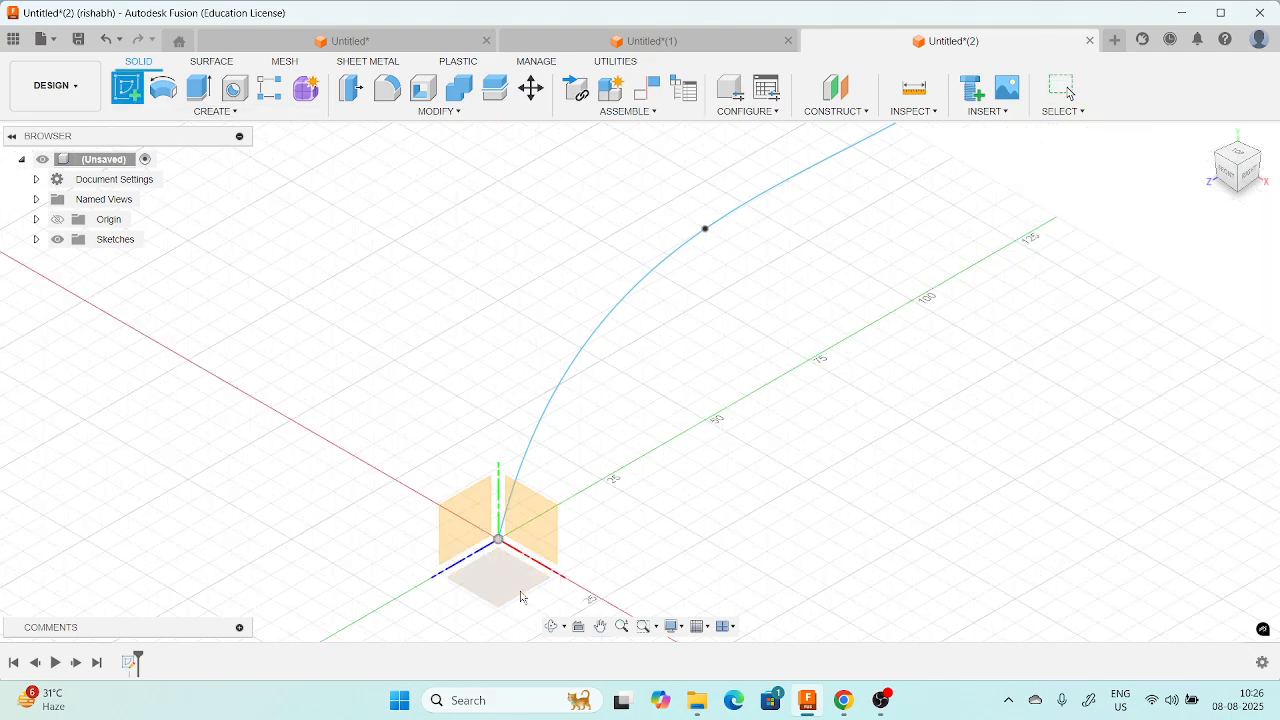
pyautogui.click(520, 597)
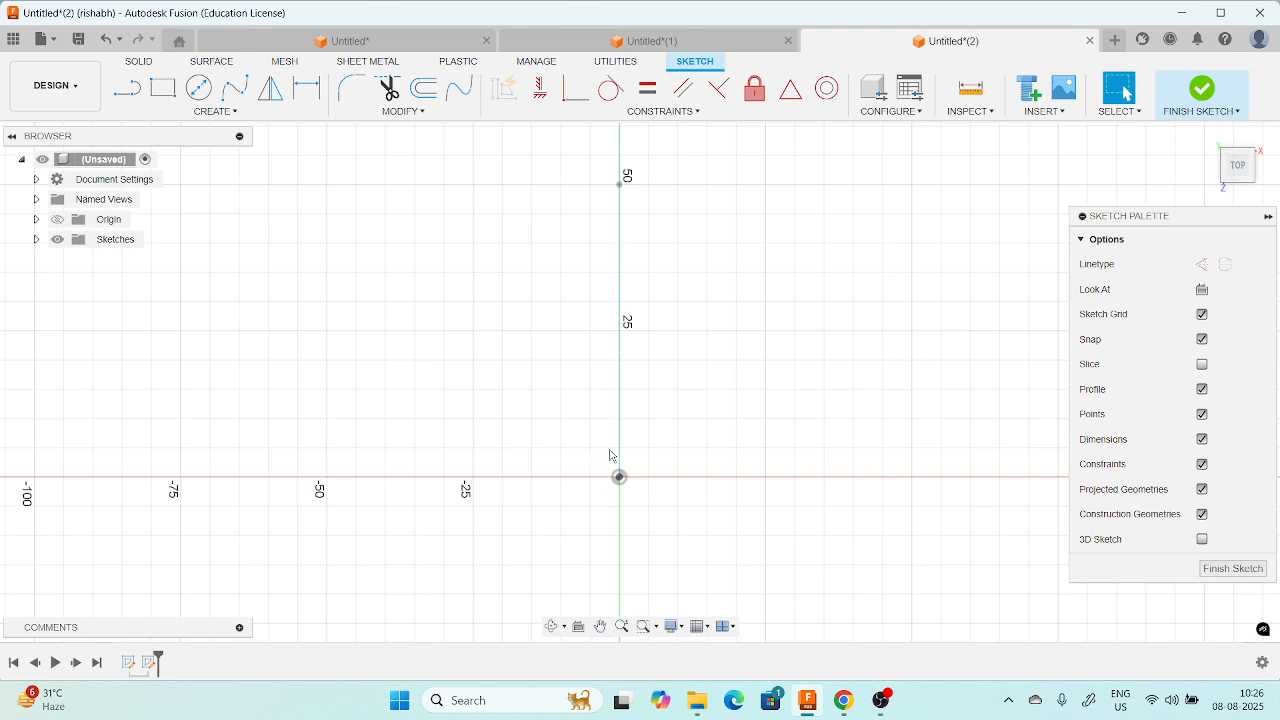
# - Draw a center rectangle about 9 mm by 5.5 mm centred on the origin and finish the sketch
pyautogui.click(163, 88)
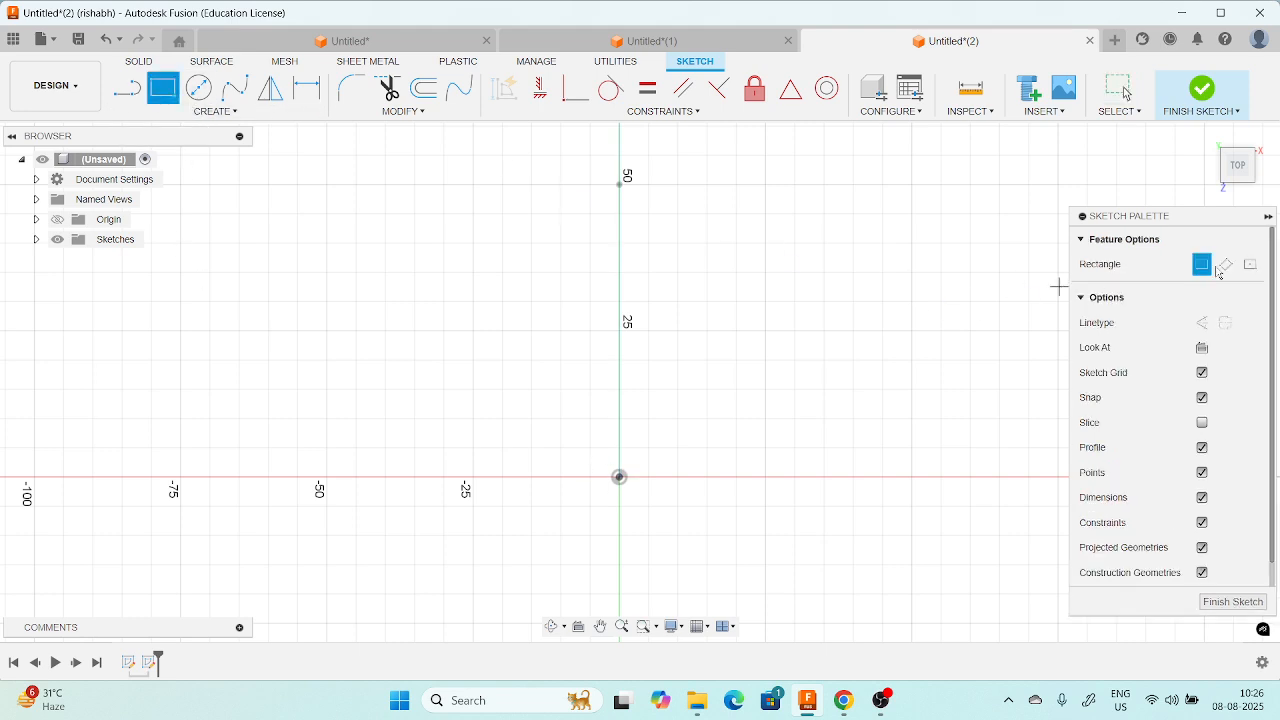
pyautogui.click(1250, 264)
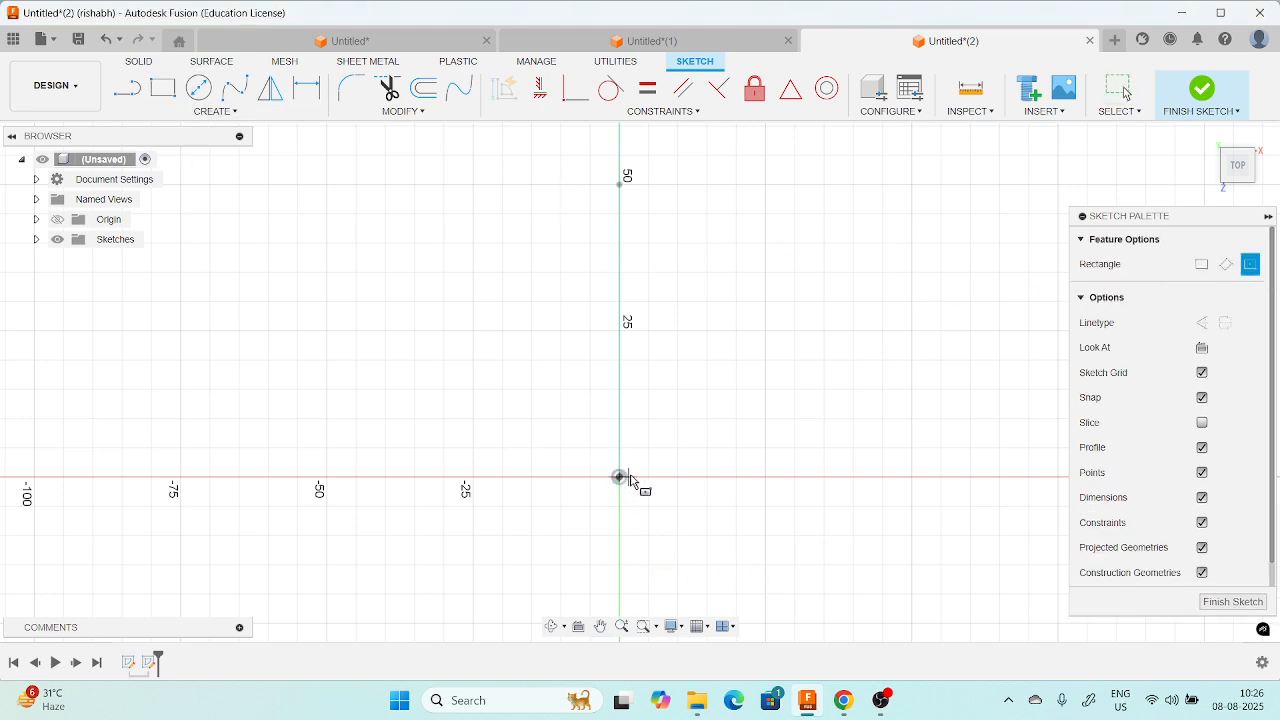
pyautogui.click(629, 477)
pyautogui.click(646, 492)
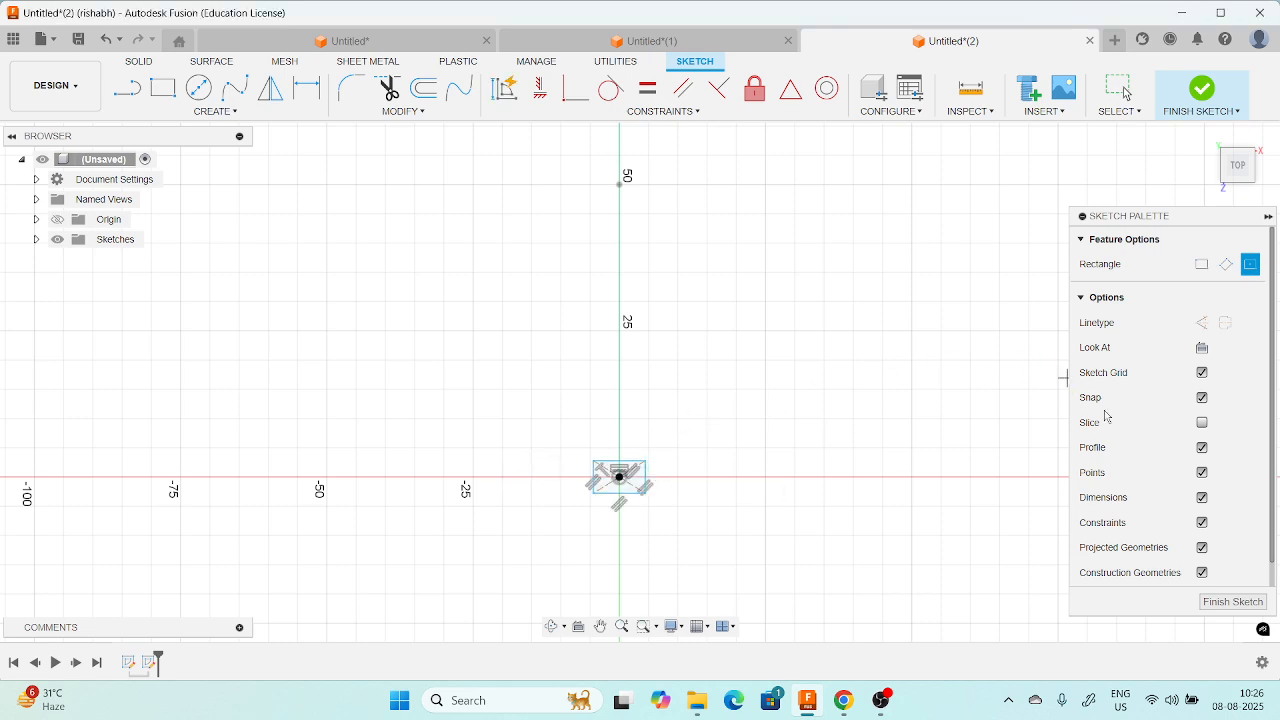
pyautogui.click(1233, 601)
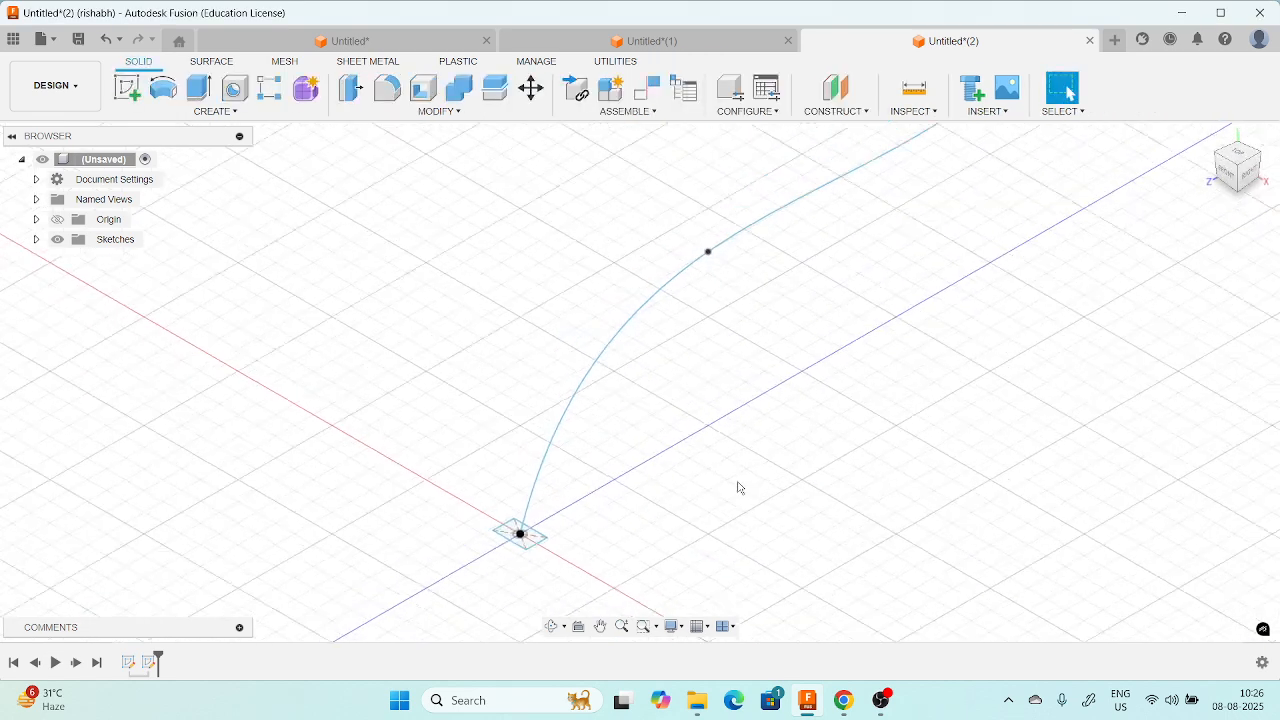
# - Start a Sweep with the small rectangle at the origin as its profile
pyautogui.moveTo(739, 487); pyautogui.dragTo(694, 500, button='middle')
pyautogui.scroll(-1, 760, 434)
pyautogui.scroll(-2, 706, 403)
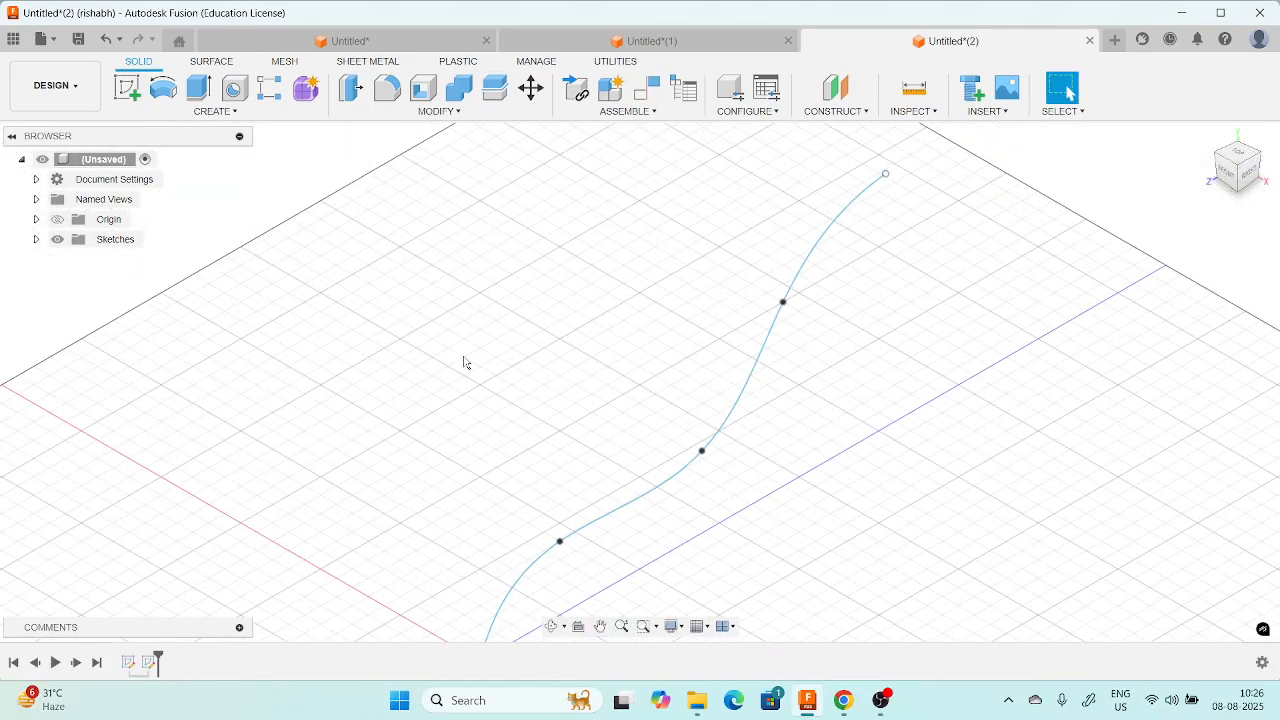
pyautogui.moveTo(464, 362); pyautogui.dragTo(471, 263, button='middle')
pyautogui.scroll(1, 490, 280)
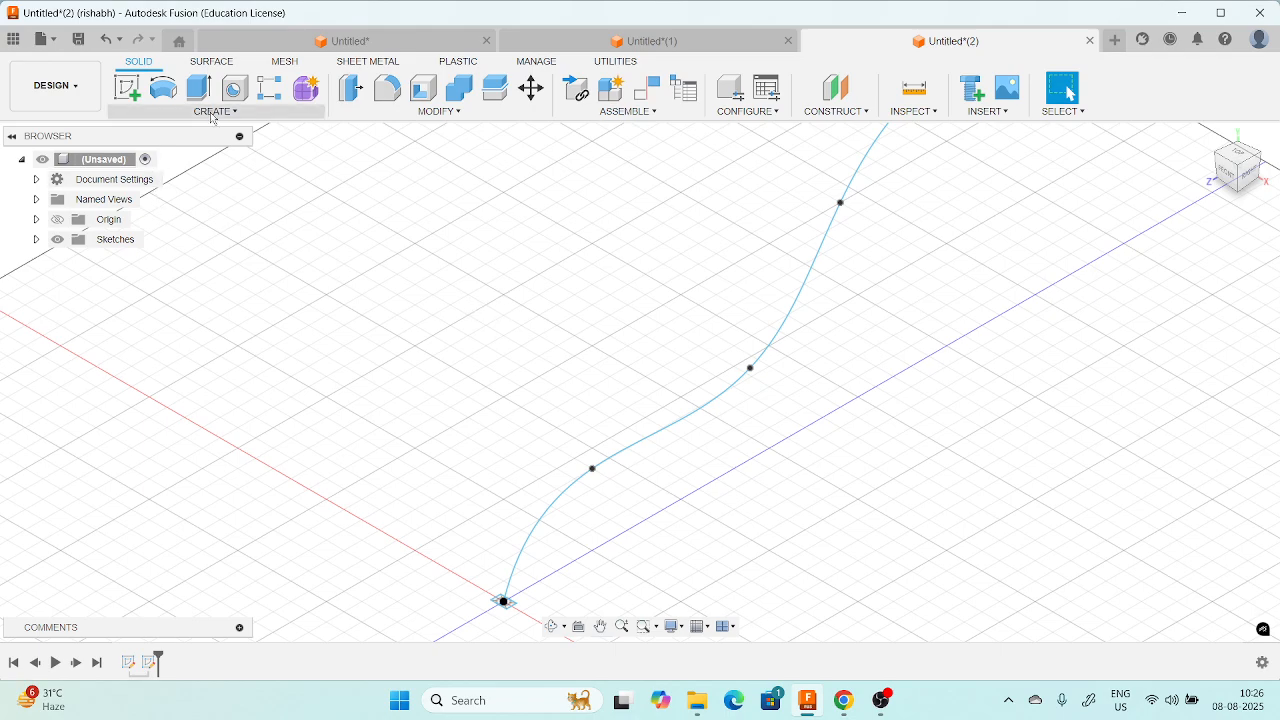
pyautogui.click(172, 111)
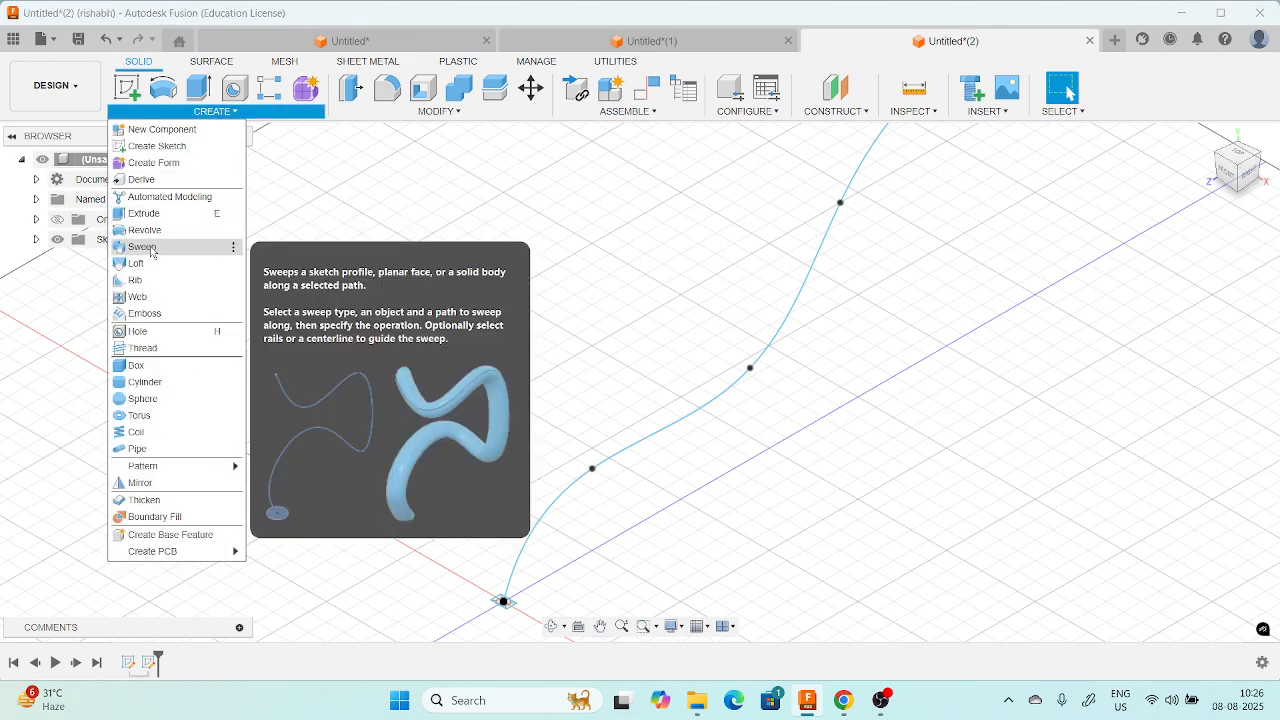
pyautogui.click(149, 254)
pyautogui.moveTo(639, 574); pyautogui.dragTo(640, 486, button='middle')
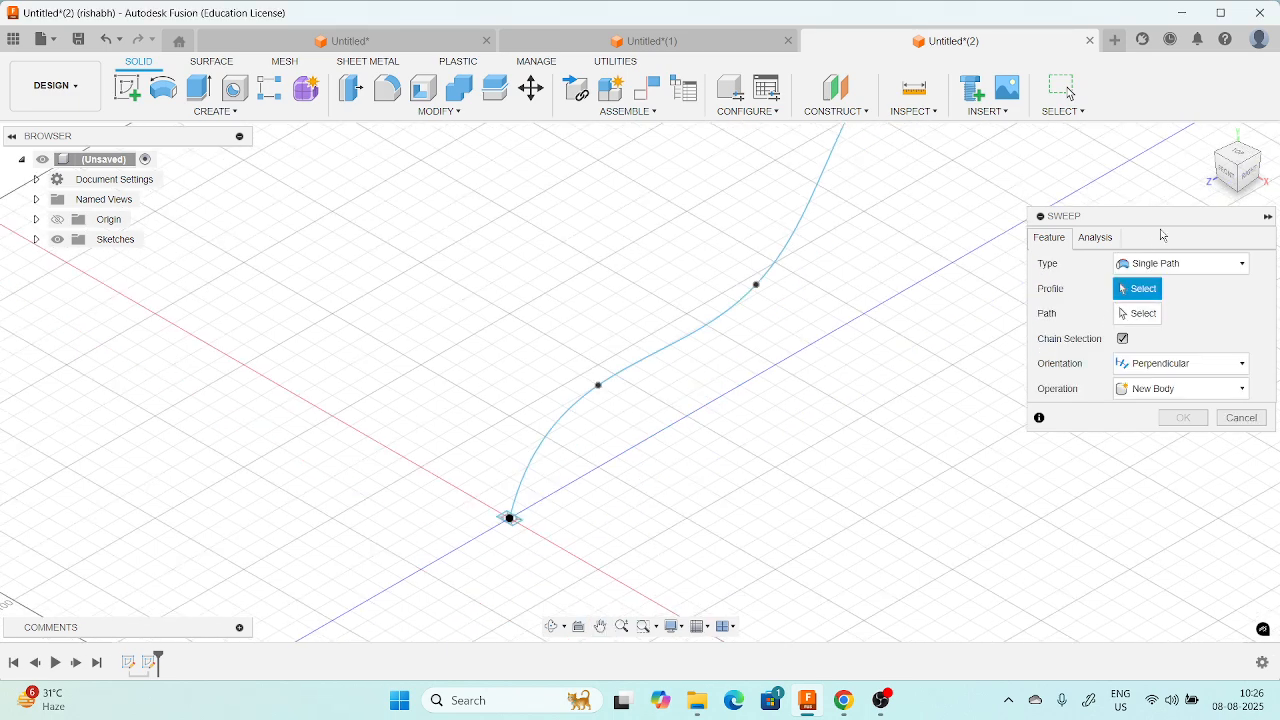
pyautogui.moveTo(1162, 218); pyautogui.dragTo(1007, 209)
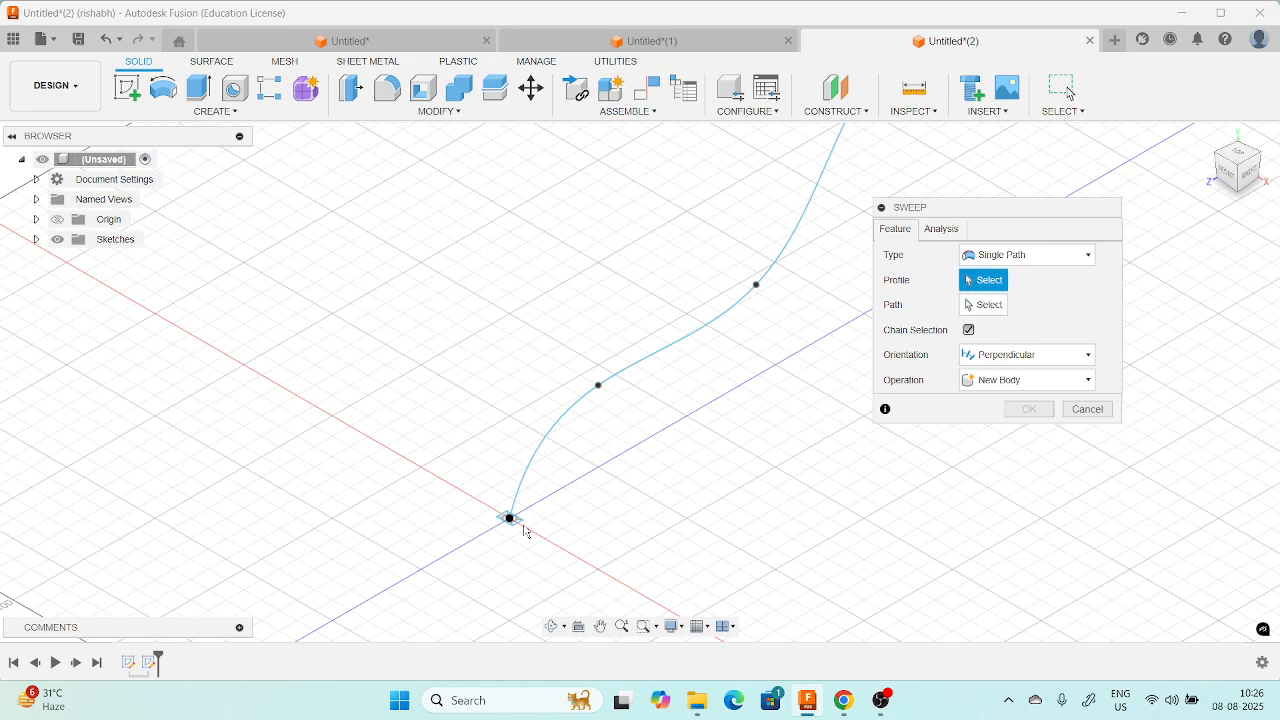
pyautogui.scroll(5, 522, 529)
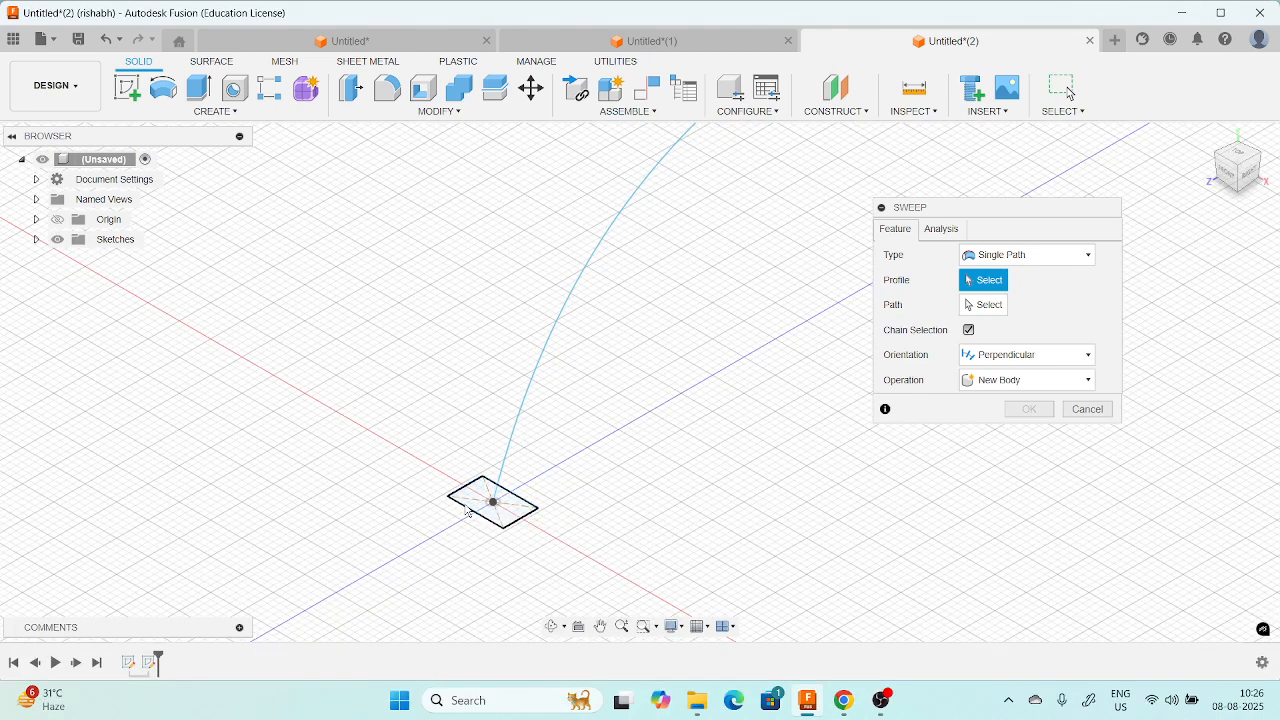
pyautogui.click(463, 514)
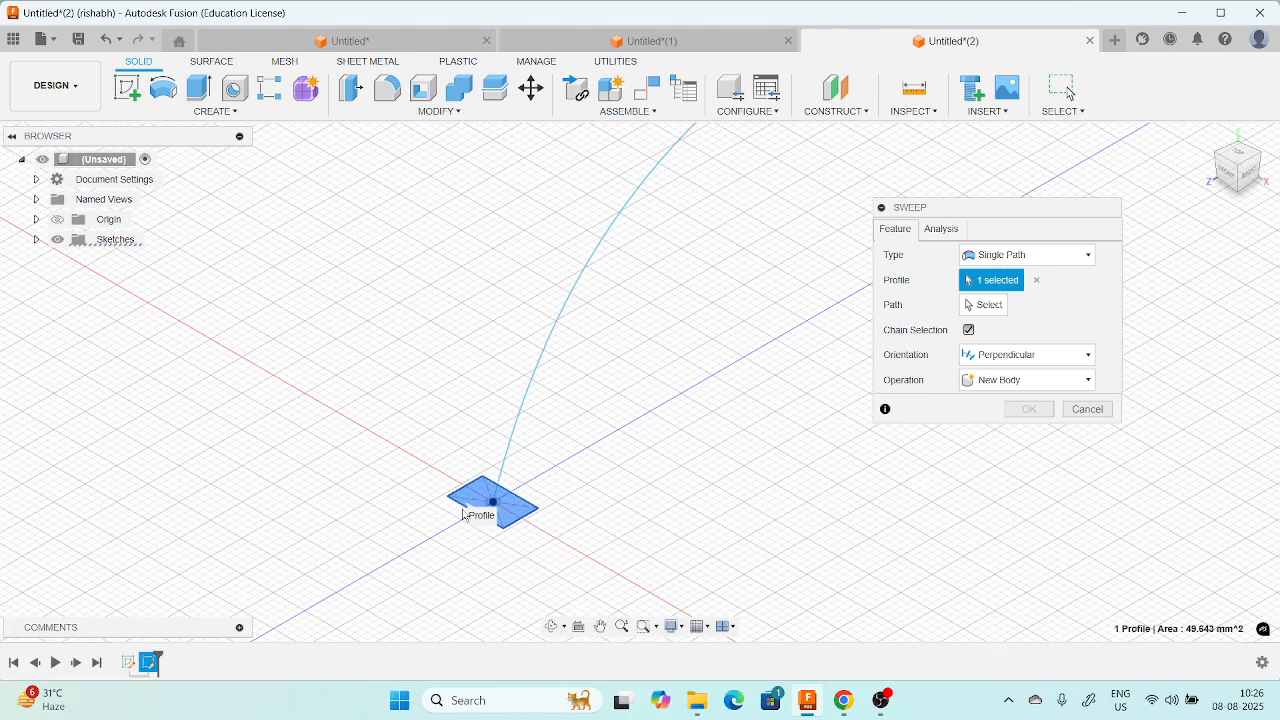
# - Choose the S-shaped spline as the single path for sweeping the rectangle into a new body
pyautogui.click(984, 308)
pyautogui.scroll(-2, 735, 328)
pyautogui.moveTo(683, 315); pyautogui.dragTo(503, 470, button='middle')
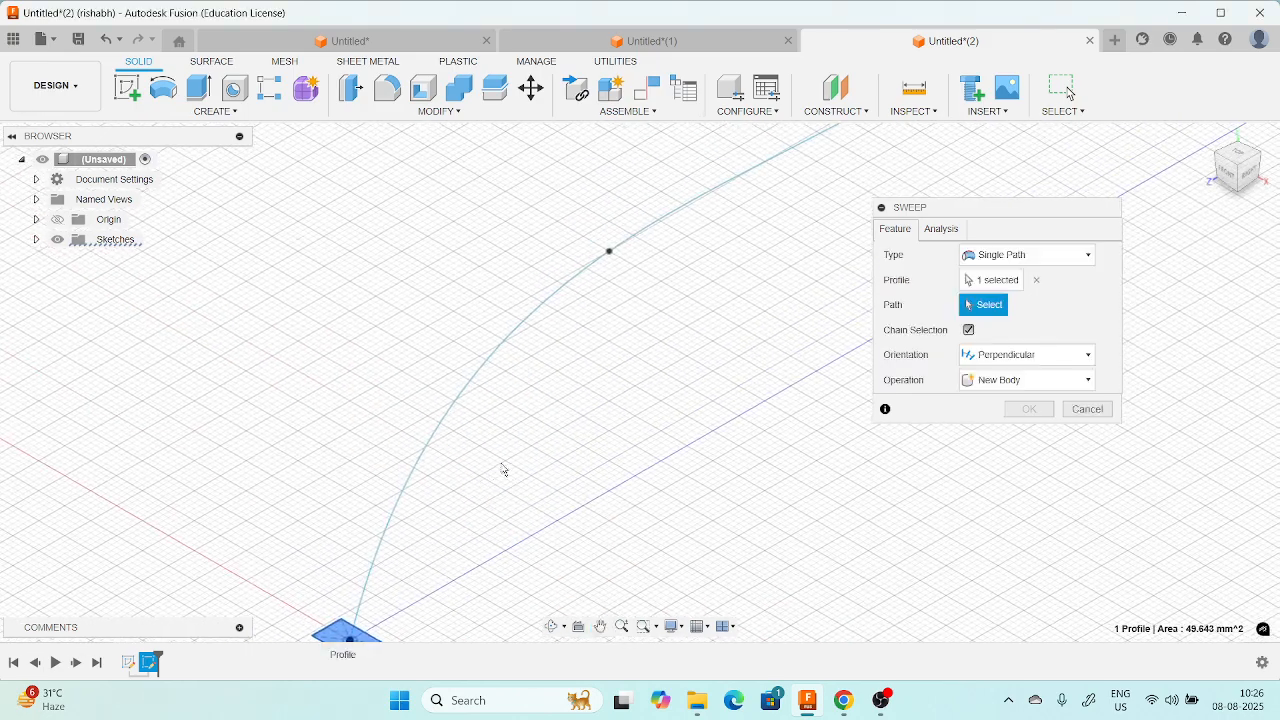
pyautogui.scroll(-1, 506, 440)
pyautogui.click(494, 375)
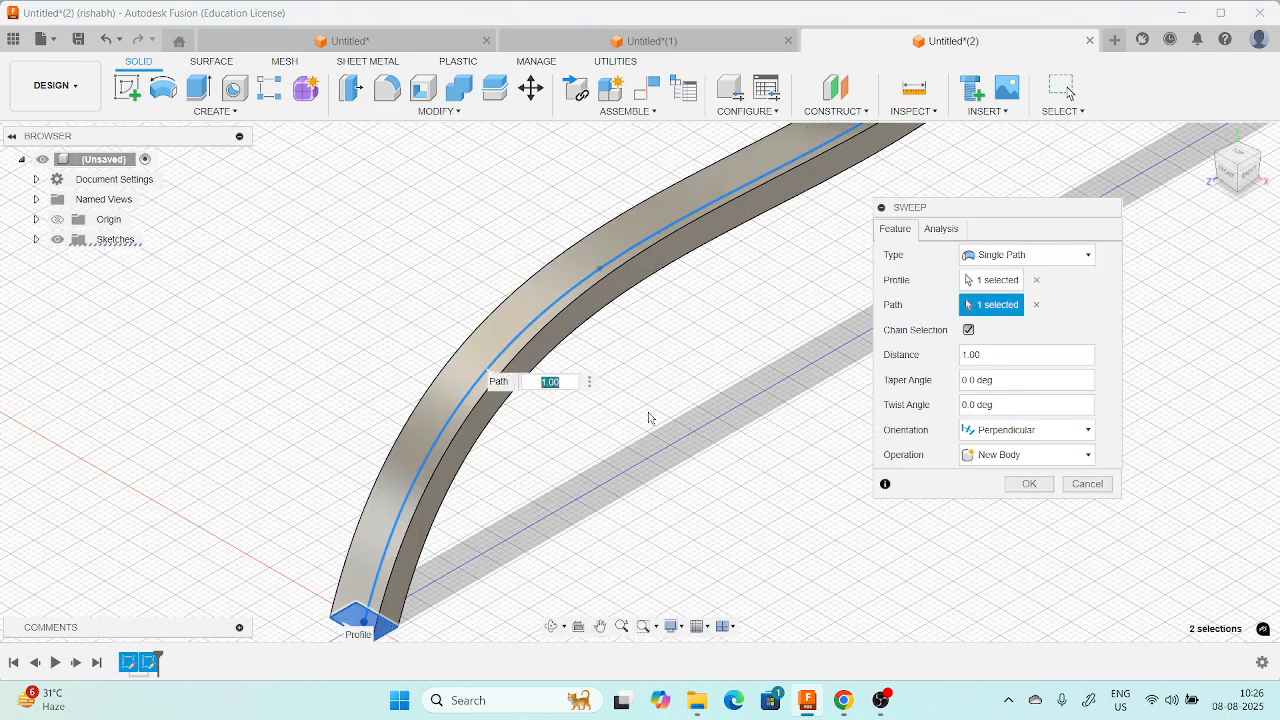
# - Try extending the sweep beyond the spline's upper end to a distance of 1.07
pyautogui.scroll(-5, 649, 415)
pyautogui.moveTo(726, 400); pyautogui.dragTo(595, 543, button='middle')
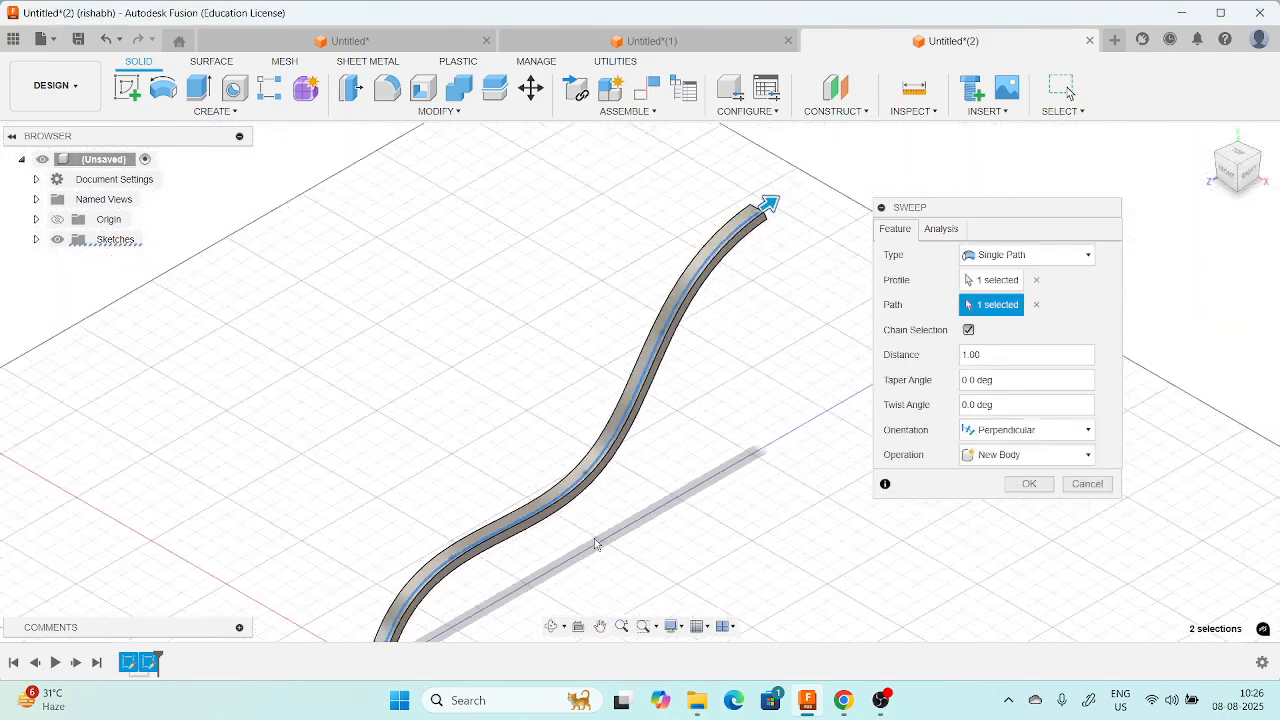
pyautogui.scroll(-1, 595, 543)
pyautogui.scroll(4, 711, 412)
pyautogui.moveTo(669, 380); pyautogui.dragTo(583, 490, button='middle')
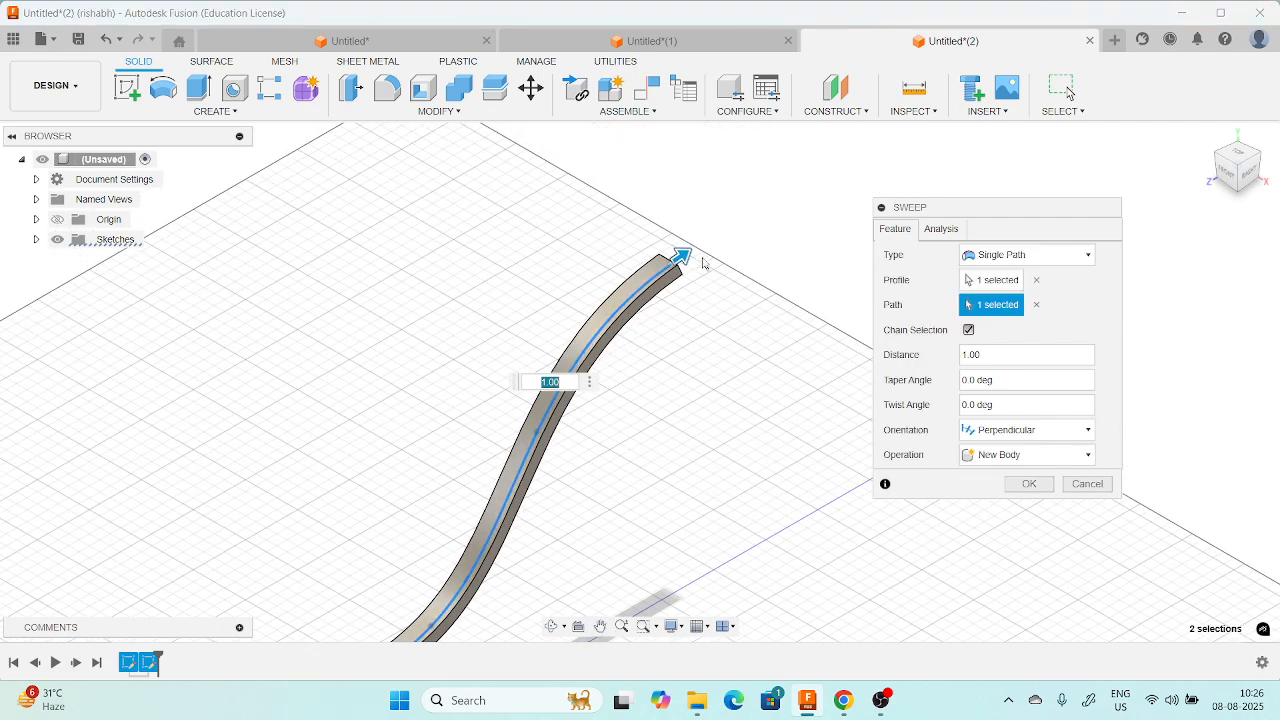
pyautogui.scroll(3, 703, 262)
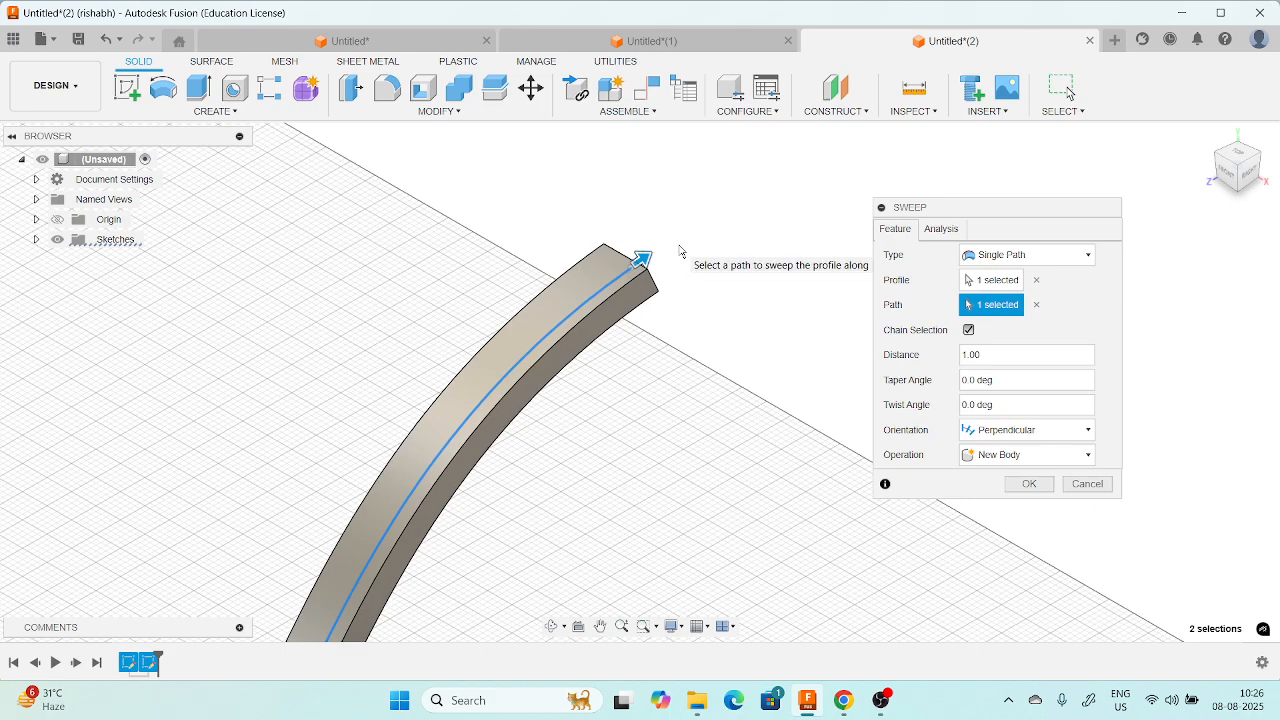
pyautogui.scroll(-3, 700, 320)
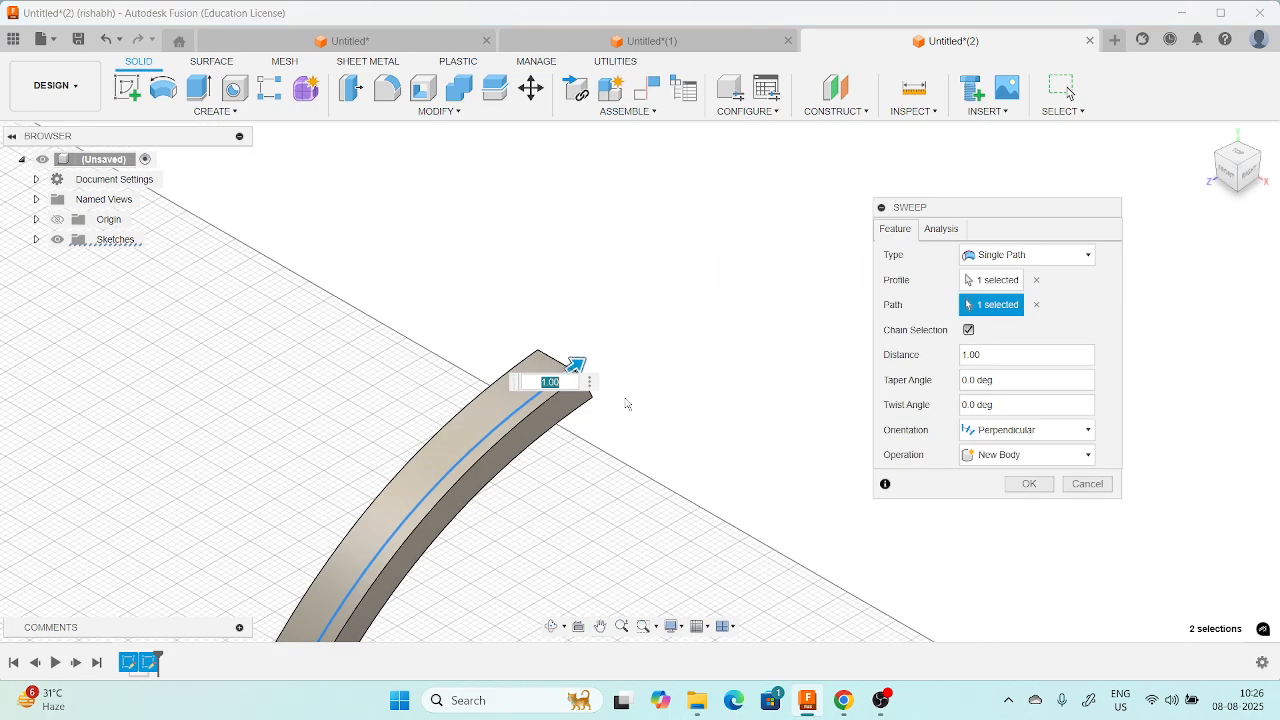
pyautogui.moveTo(575, 363); pyautogui.dragTo(683, 290)
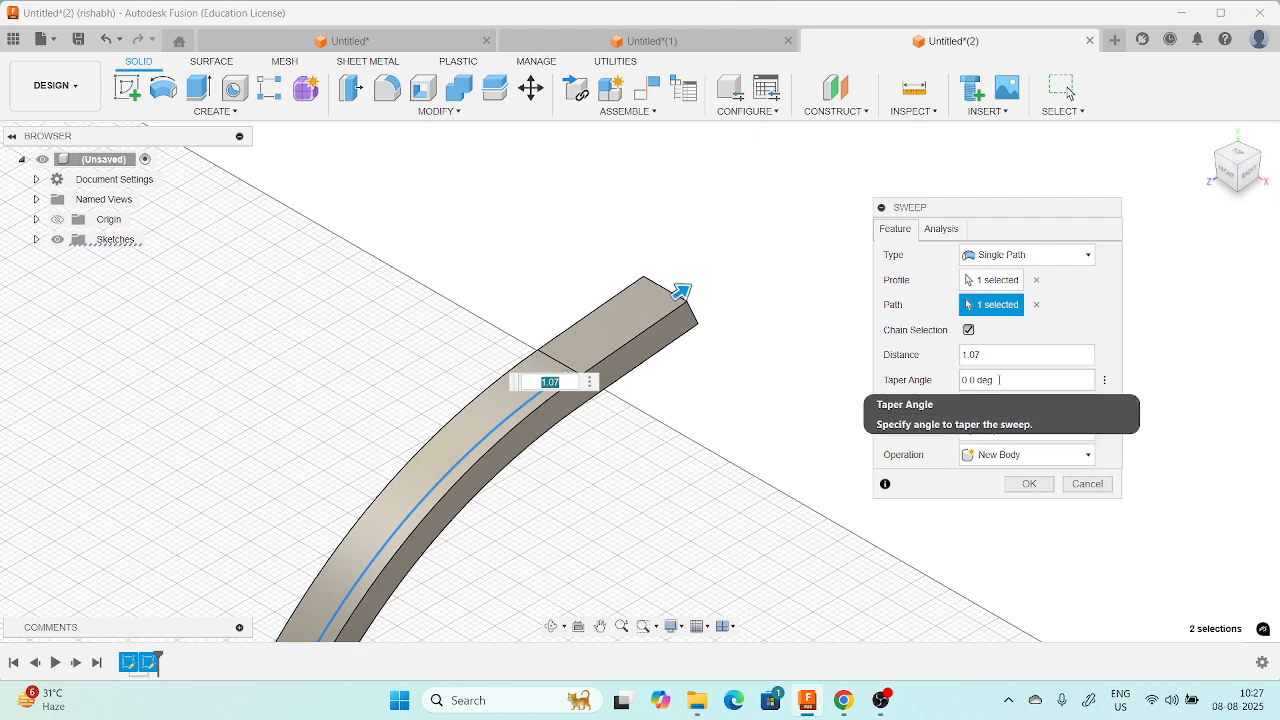
# - Try sweep taper angles of 2 and 1 degrees
pyautogui.click(980, 380)
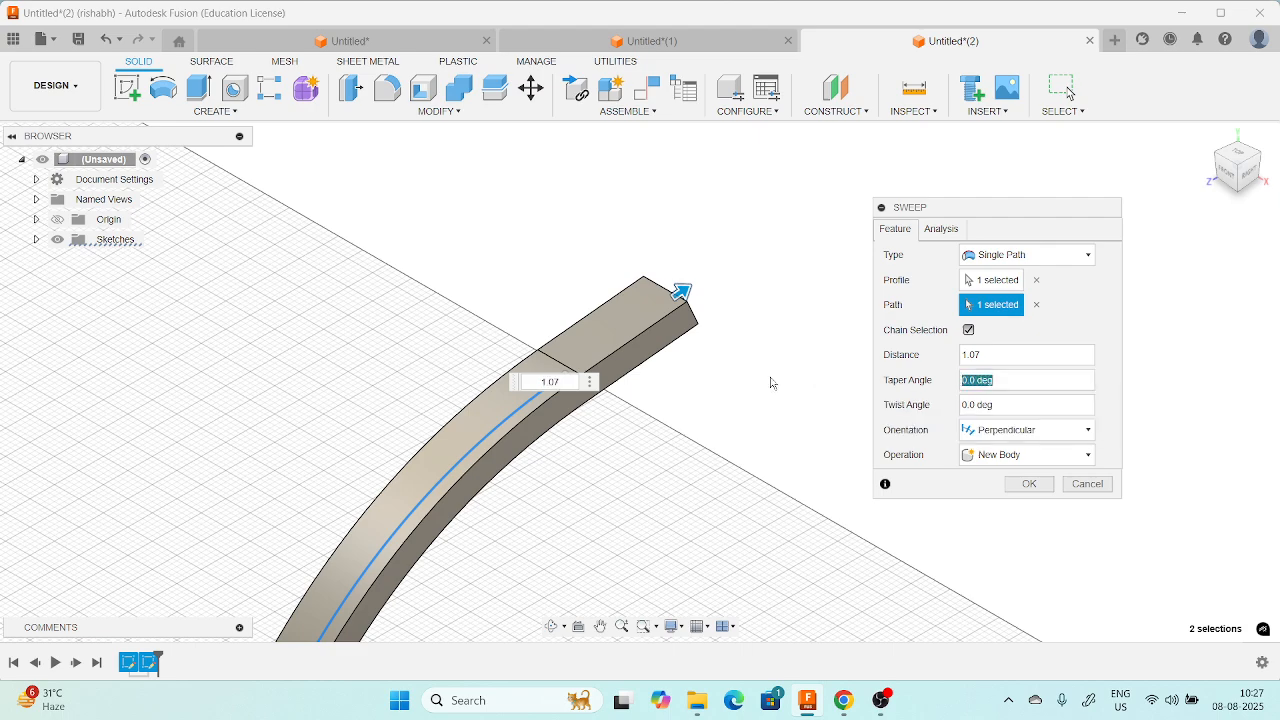
pyautogui.scroll(-1, 718, 327)
pyautogui.scroll(-2, 718, 327)
pyautogui.scroll(1, 540, 410)
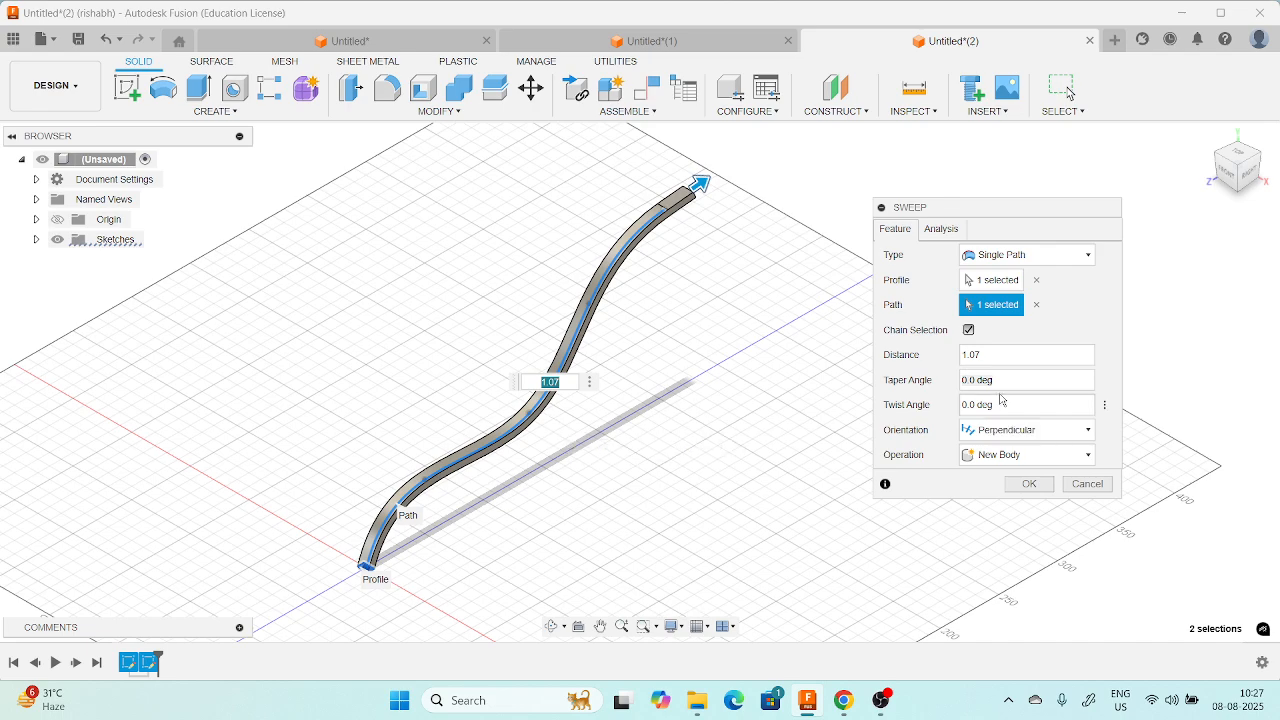
pyautogui.click(966, 380)
pyautogui.write('2')
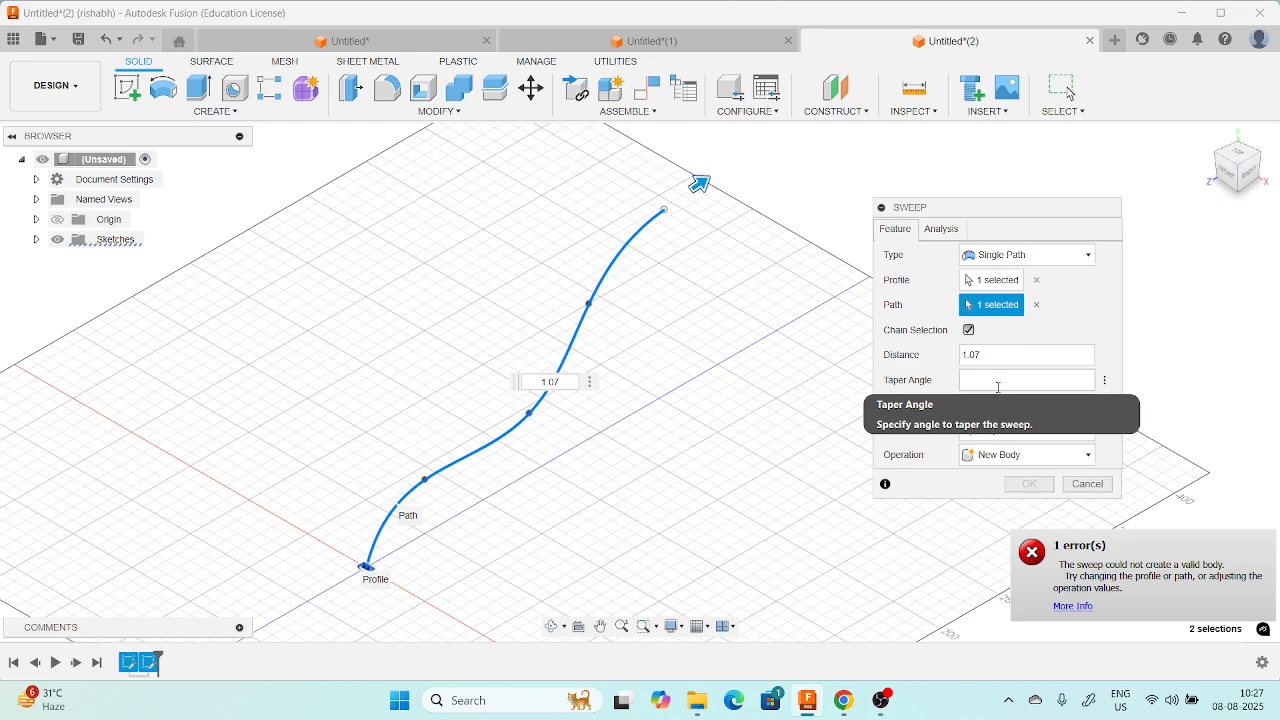
pyautogui.write('1')
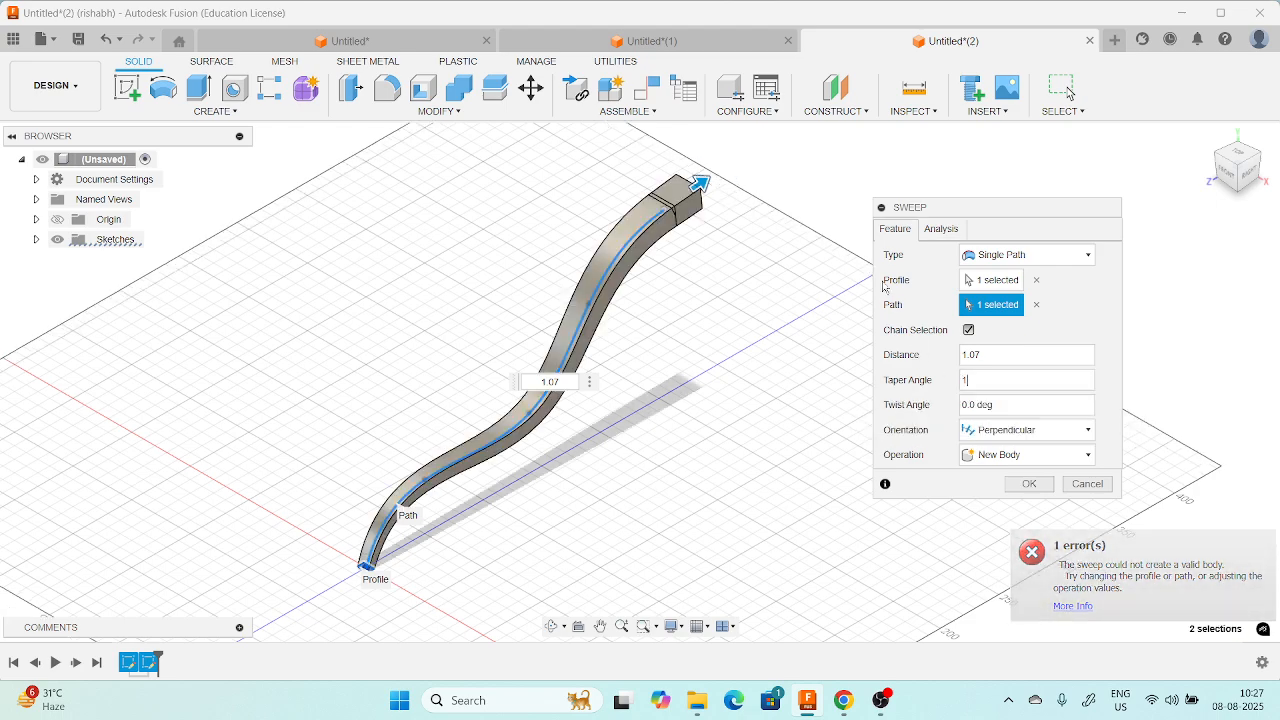
pyautogui.scroll(4, 697, 188)
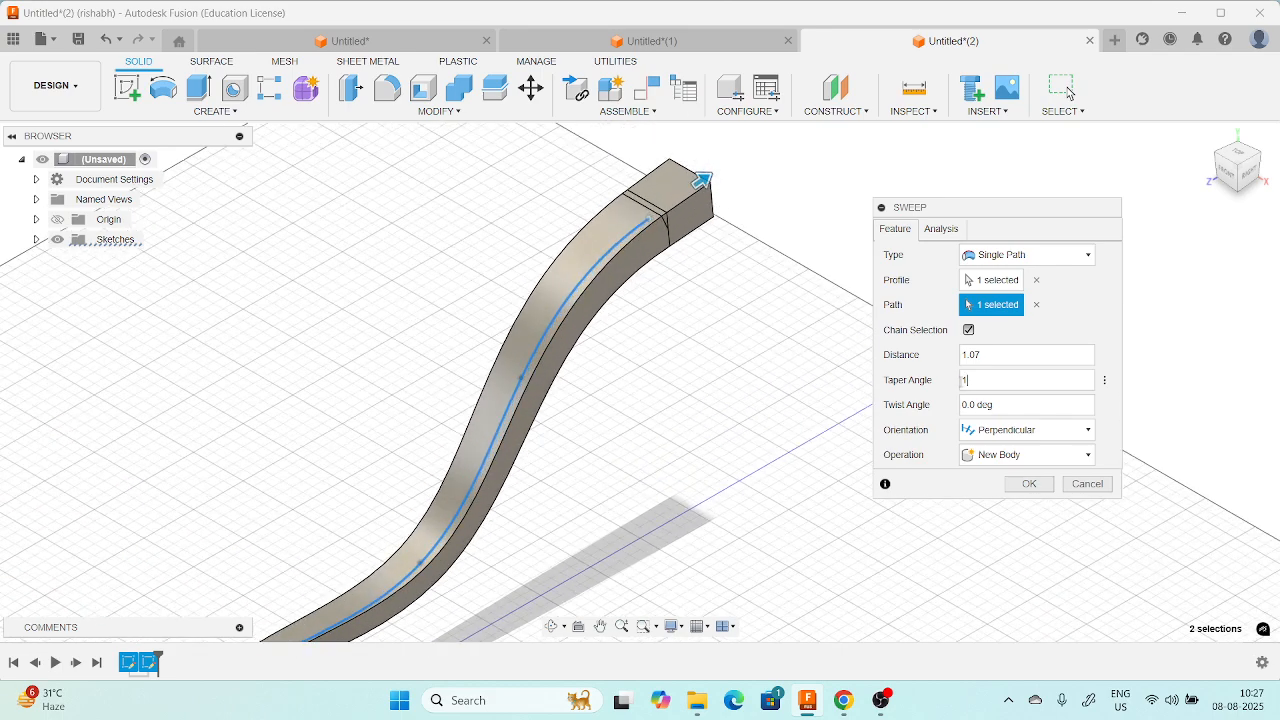
# - Try a sweep distance of 0 and discard the sweep
pyautogui.click(965, 356)
pyautogui.write('0')
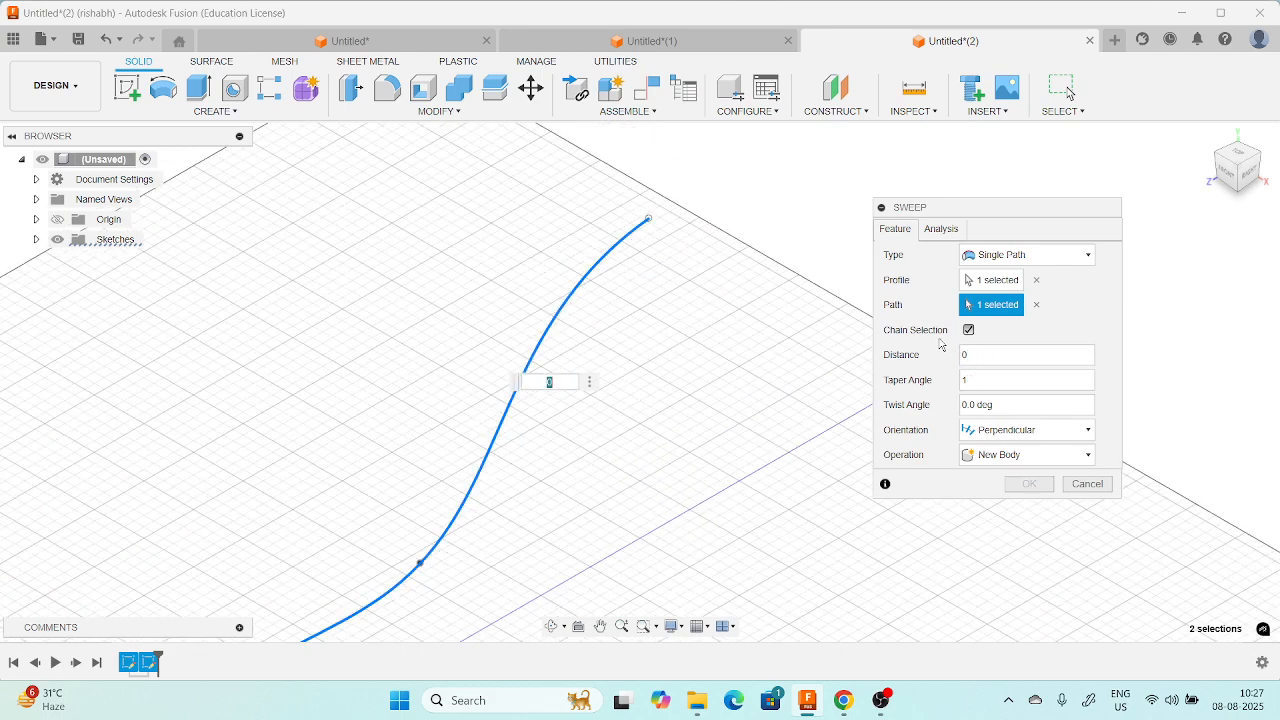
pyautogui.scroll(-1, 490, 390)
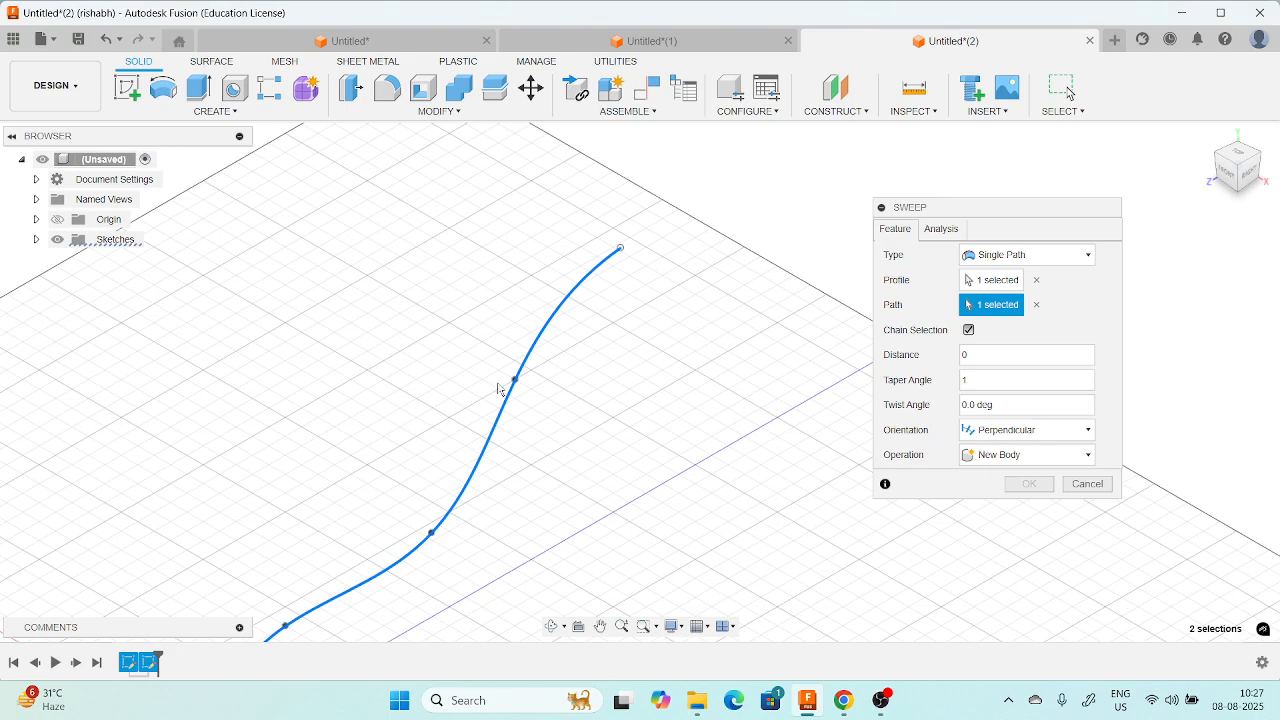
pyautogui.scroll(-3, 428, 448)
pyautogui.scroll(-1, 400, 459)
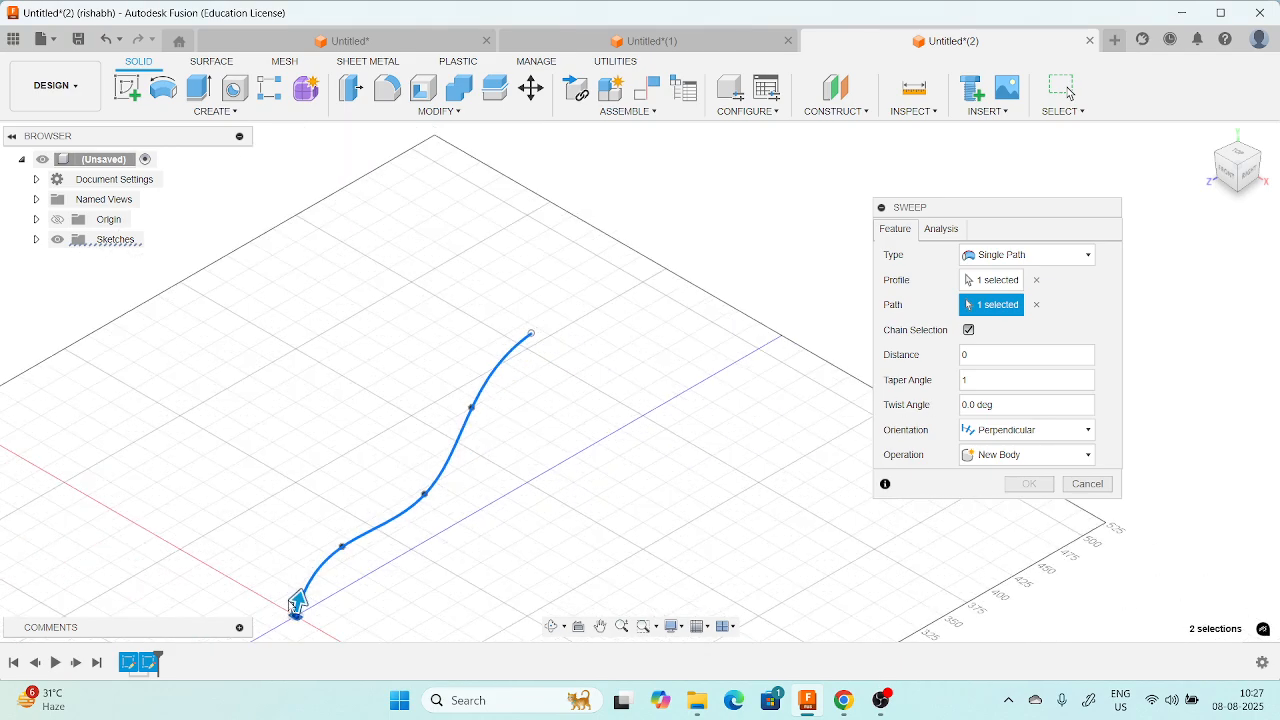
pyautogui.click(1087, 484)
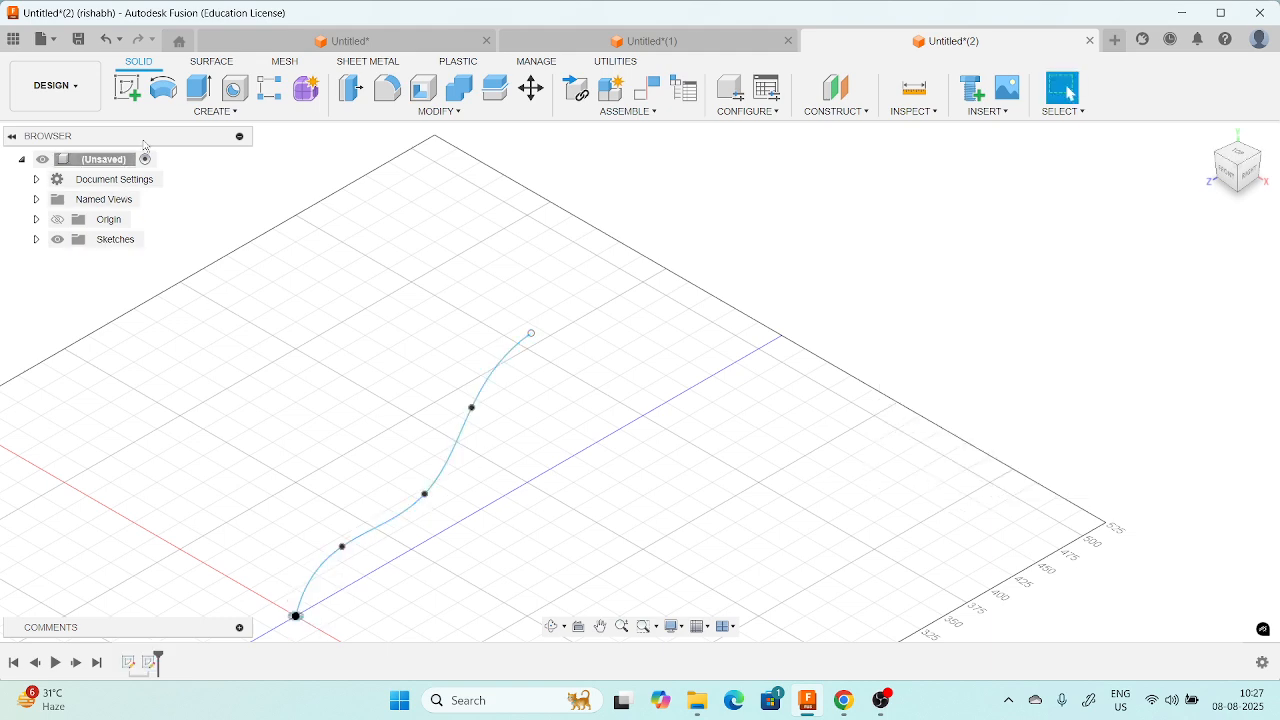
# - Start a single-path sweep as a new body, using the rectangle as the profile and the S-shaped spline as the path
pyautogui.click(235, 117)
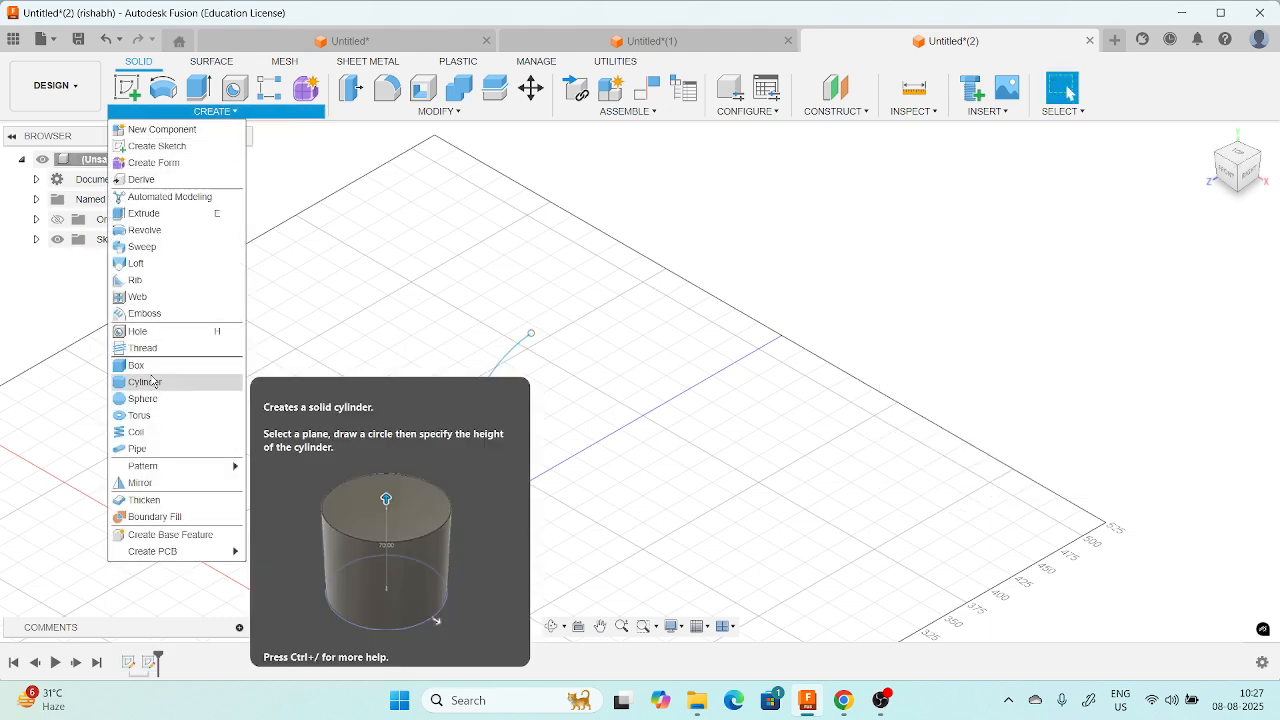
pyautogui.click(141, 246)
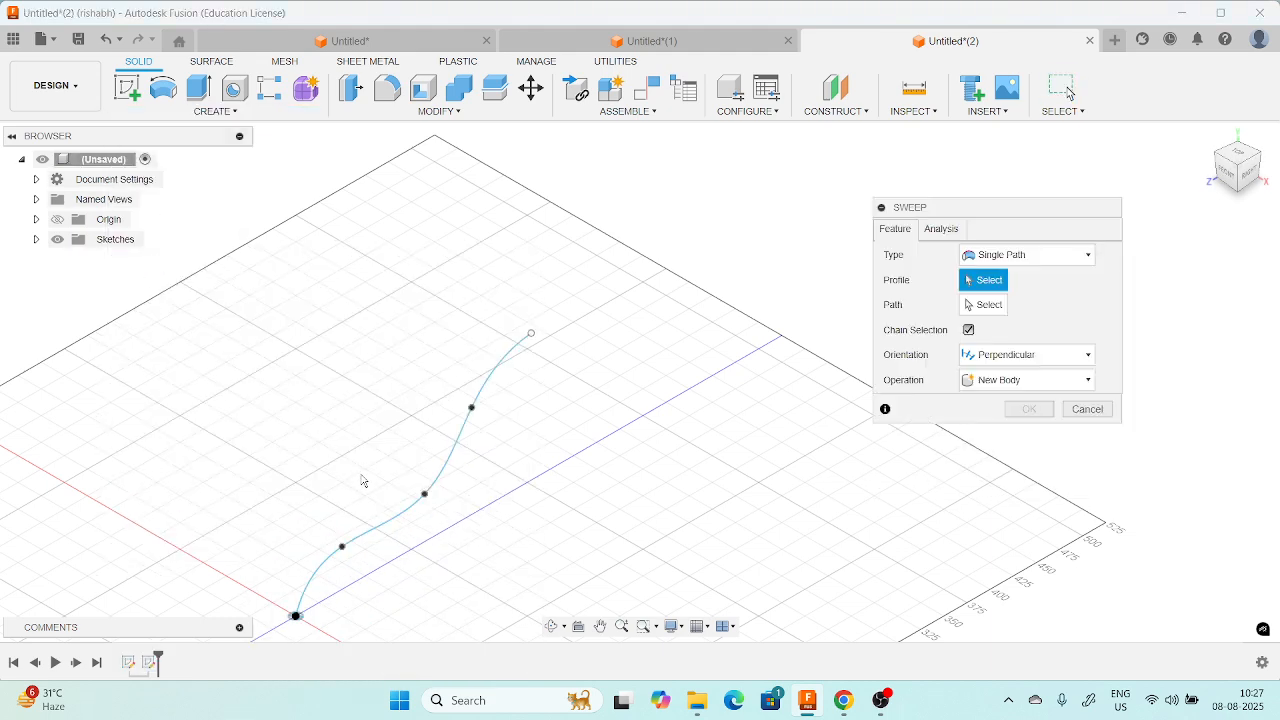
pyautogui.scroll(4, 330, 570)
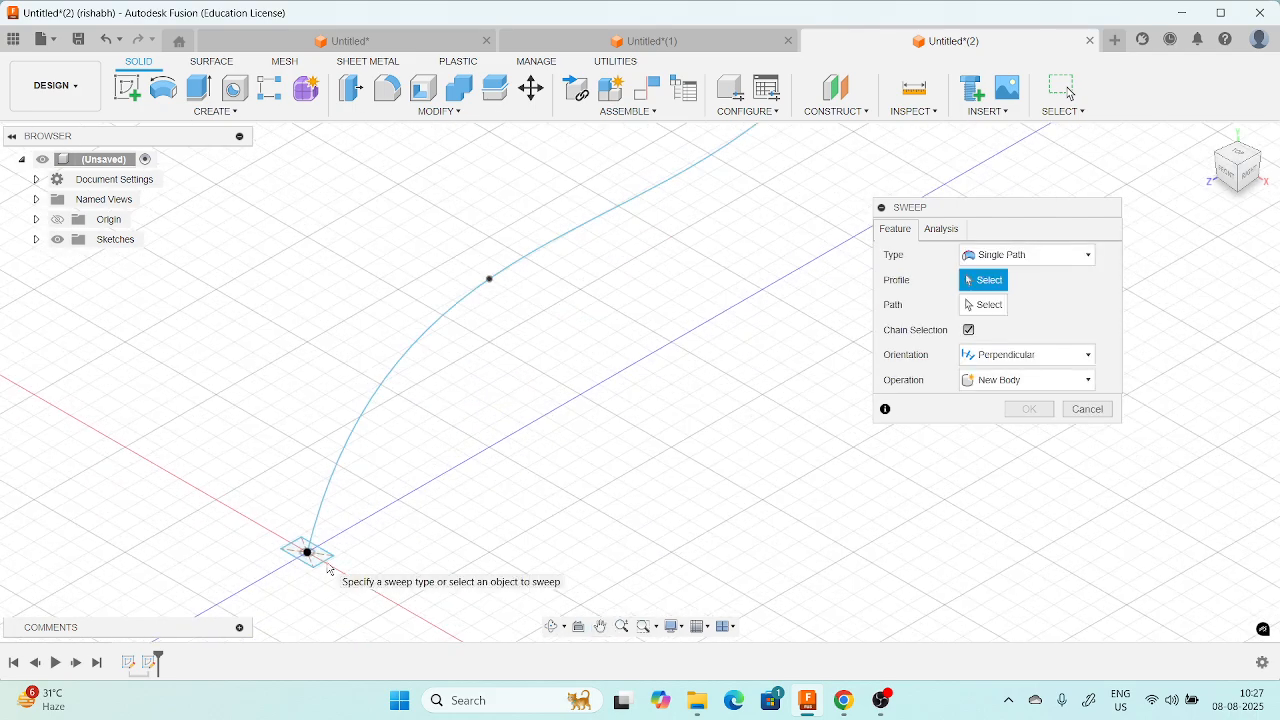
pyautogui.click(296, 556)
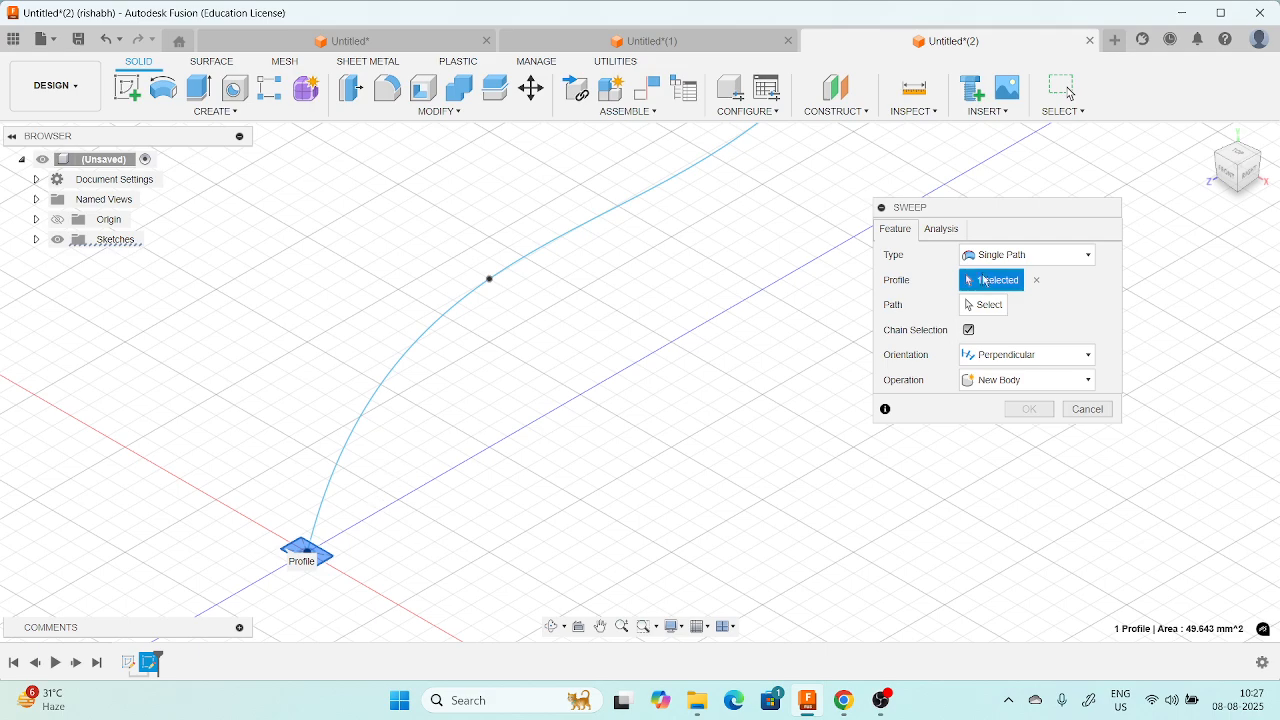
pyautogui.click(982, 306)
pyautogui.click(506, 290)
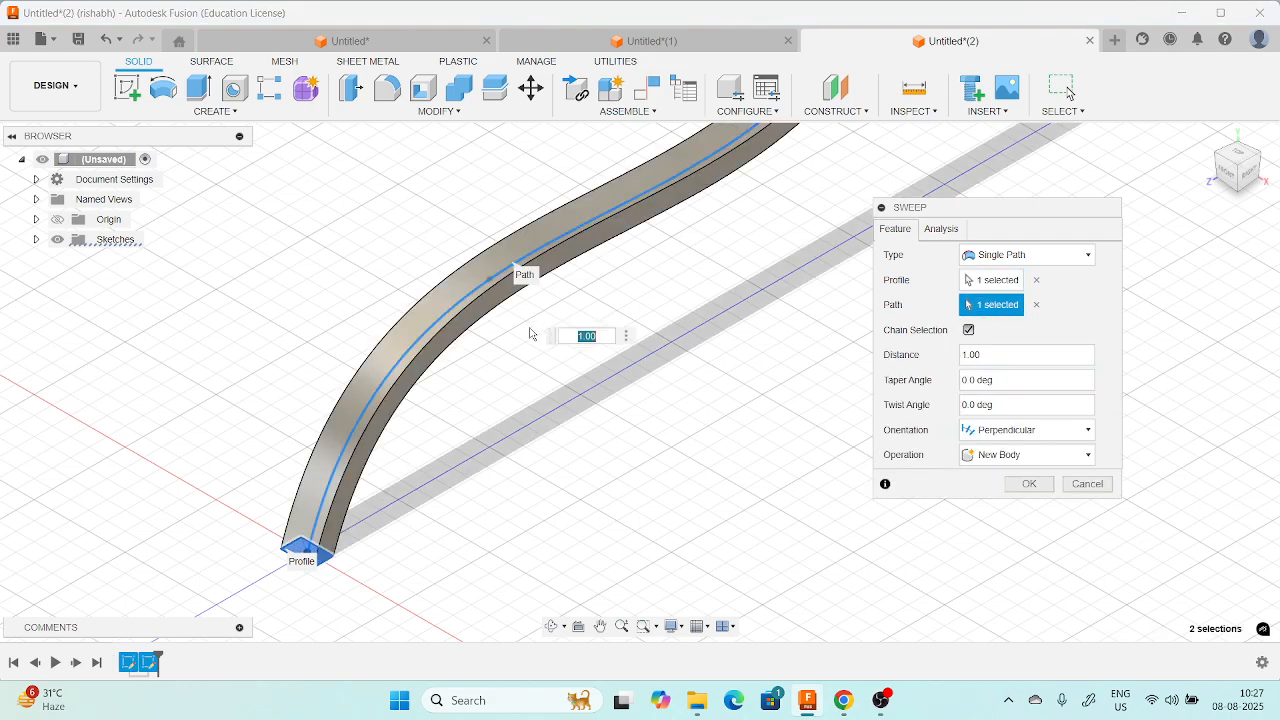
# - Try a sweep taper angle of 1 degree and inspect the body's far end
pyautogui.scroll(-2, 651, 325)
pyautogui.moveTo(651, 325); pyautogui.dragTo(589, 509, button='middle')
pyautogui.moveTo(1007, 377); pyautogui.dragTo(947, 379)
pyautogui.write('1')
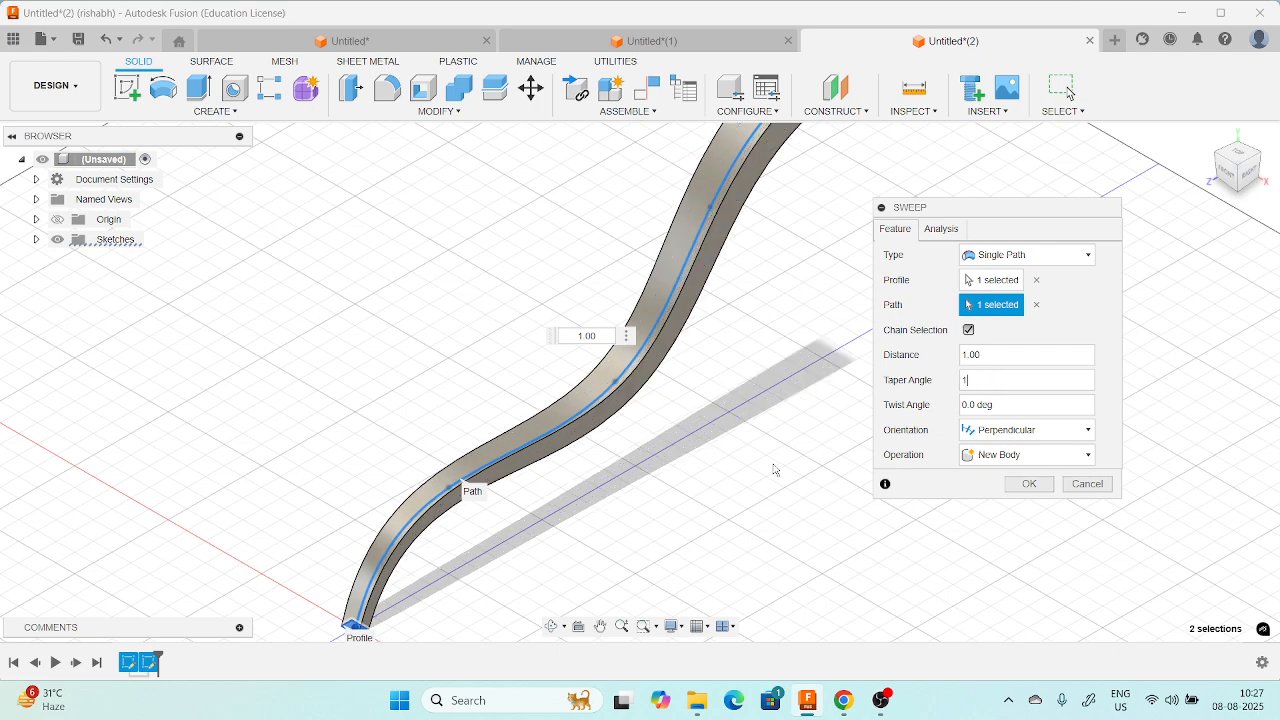
pyautogui.scroll(2, 808, 260)
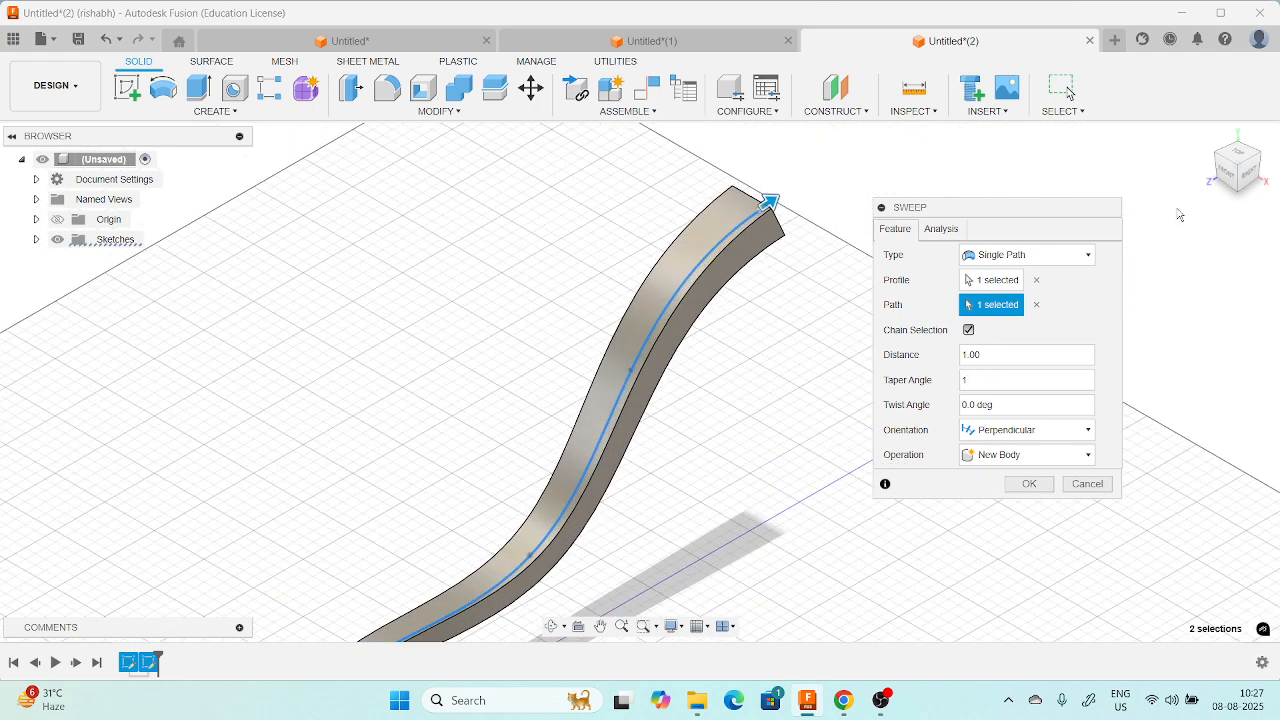
pyautogui.click(1262, 157)
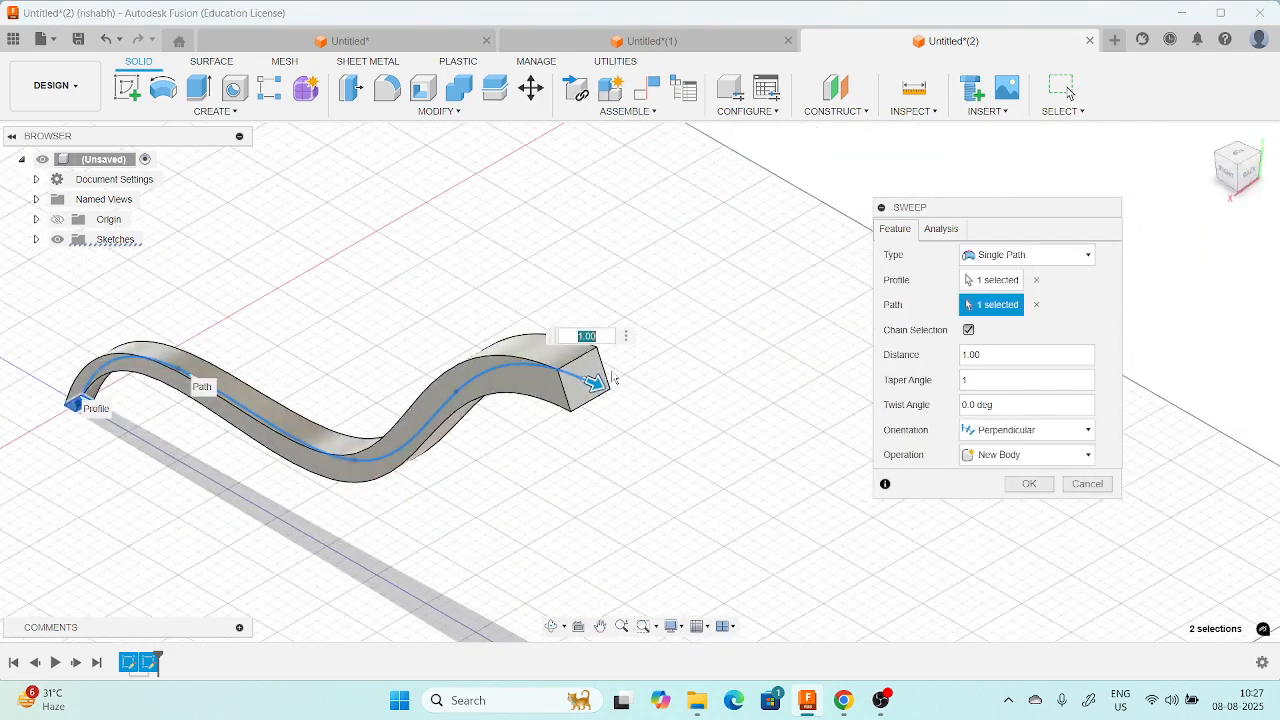
pyautogui.scroll(3, 577, 378)
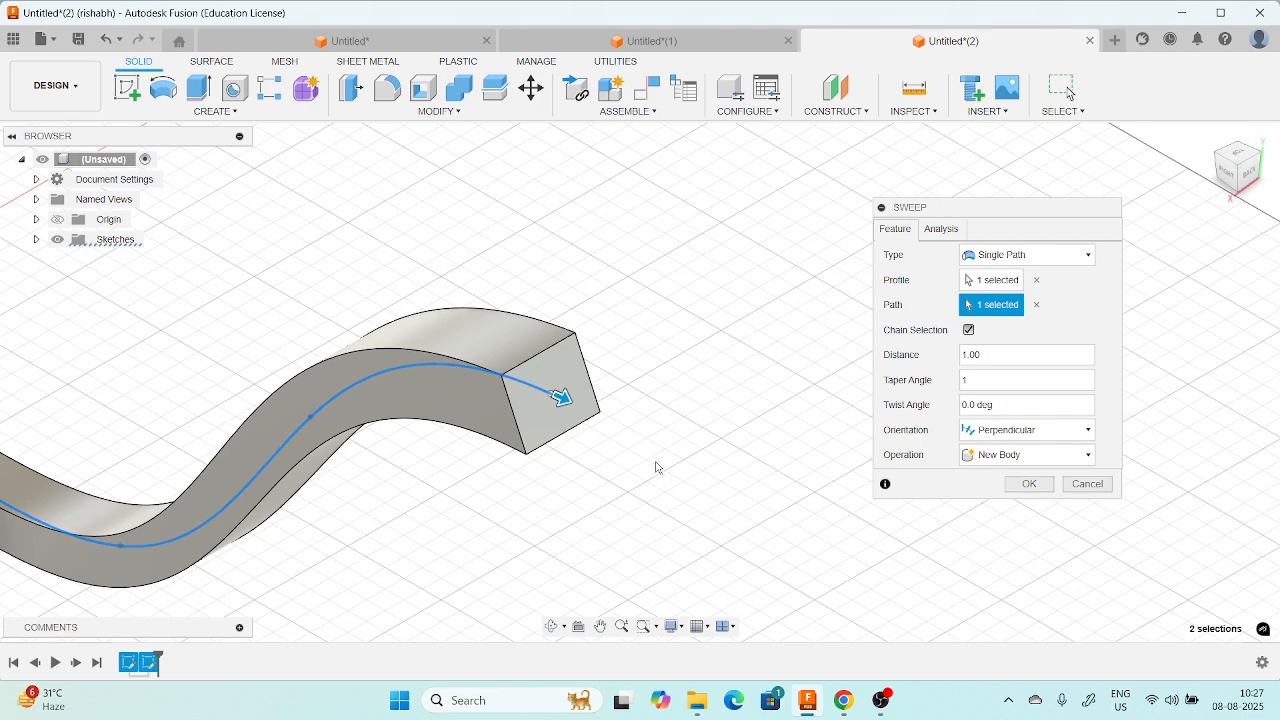
# - Reset the sweep's taper angle to 0
pyautogui.click(963, 378)
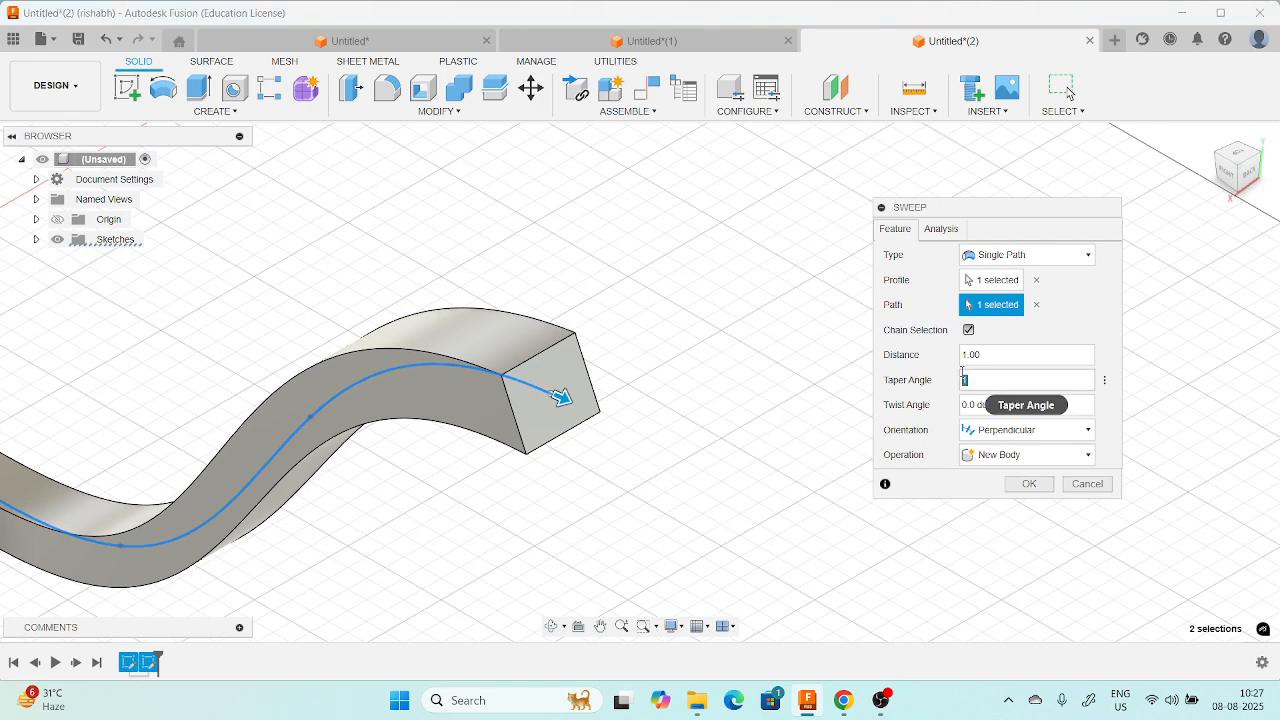
pyautogui.write('0')
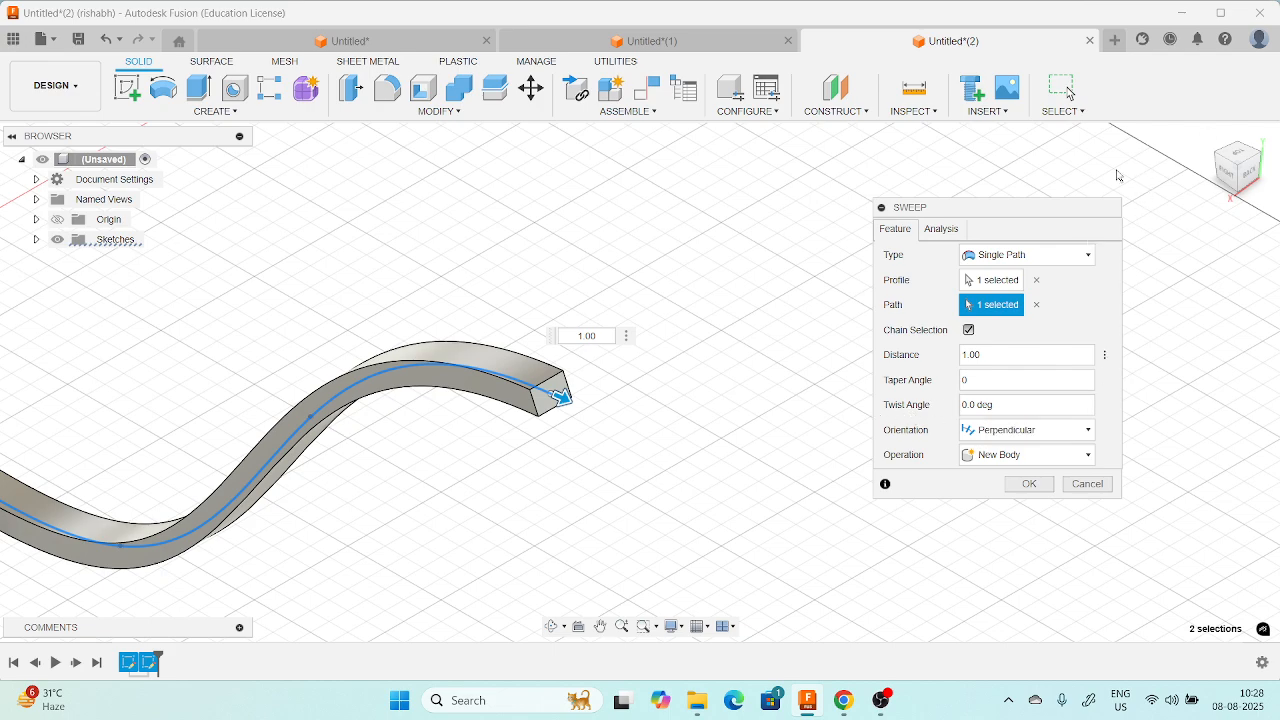
pyautogui.click(1215, 154)
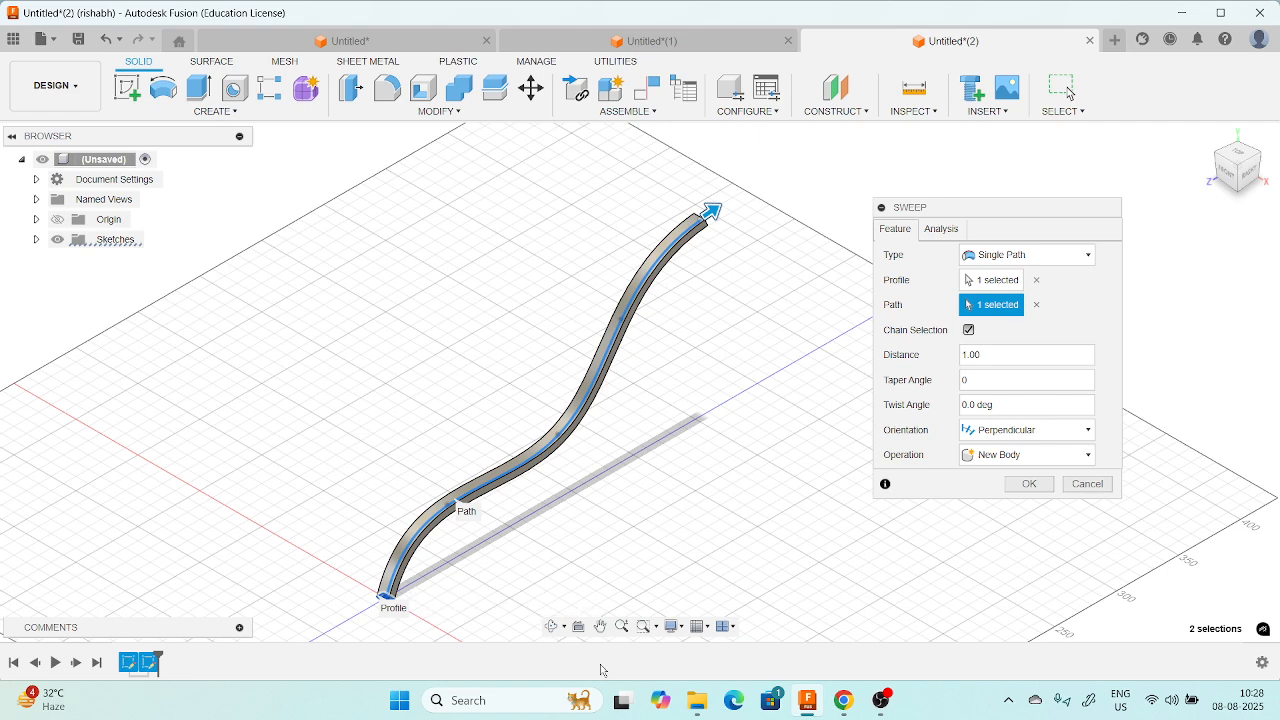
# - Try a twist angle of 360 degrees along the sweep and inspect the twisted body
pyautogui.moveTo(1004, 405); pyautogui.dragTo(954, 404)
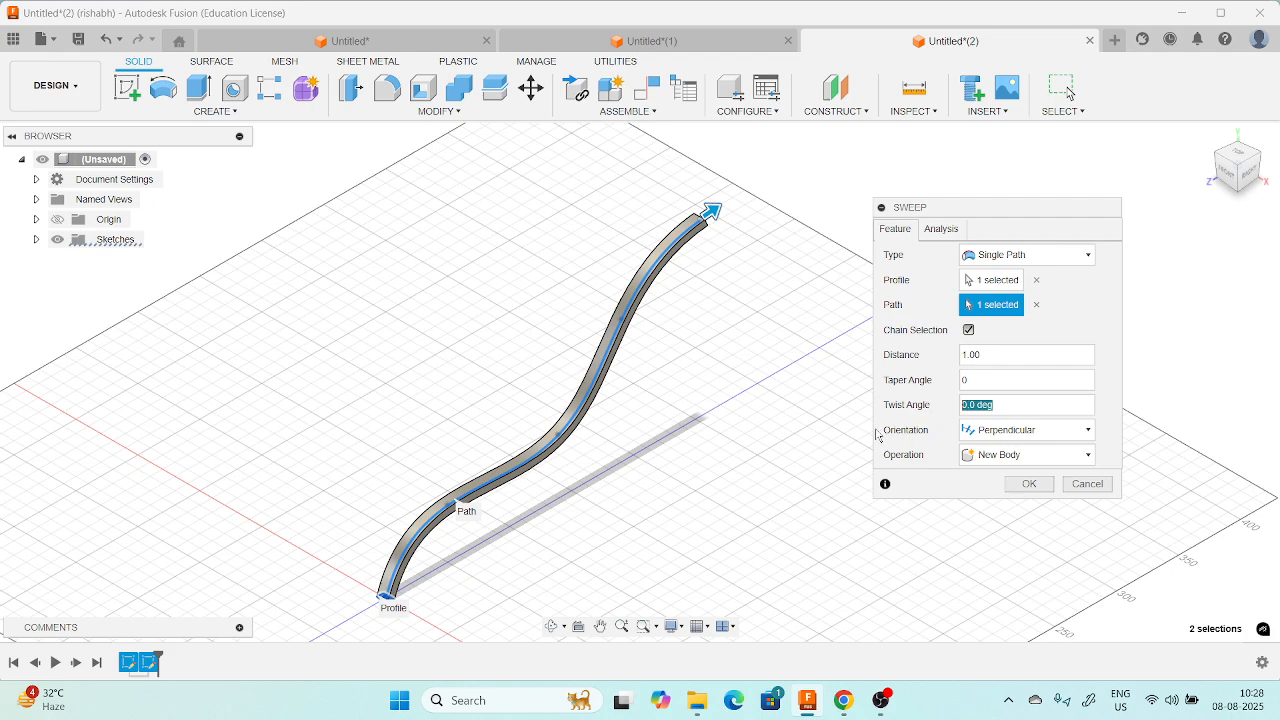
pyautogui.write('360')
pyautogui.scroll(5, 620, 375)
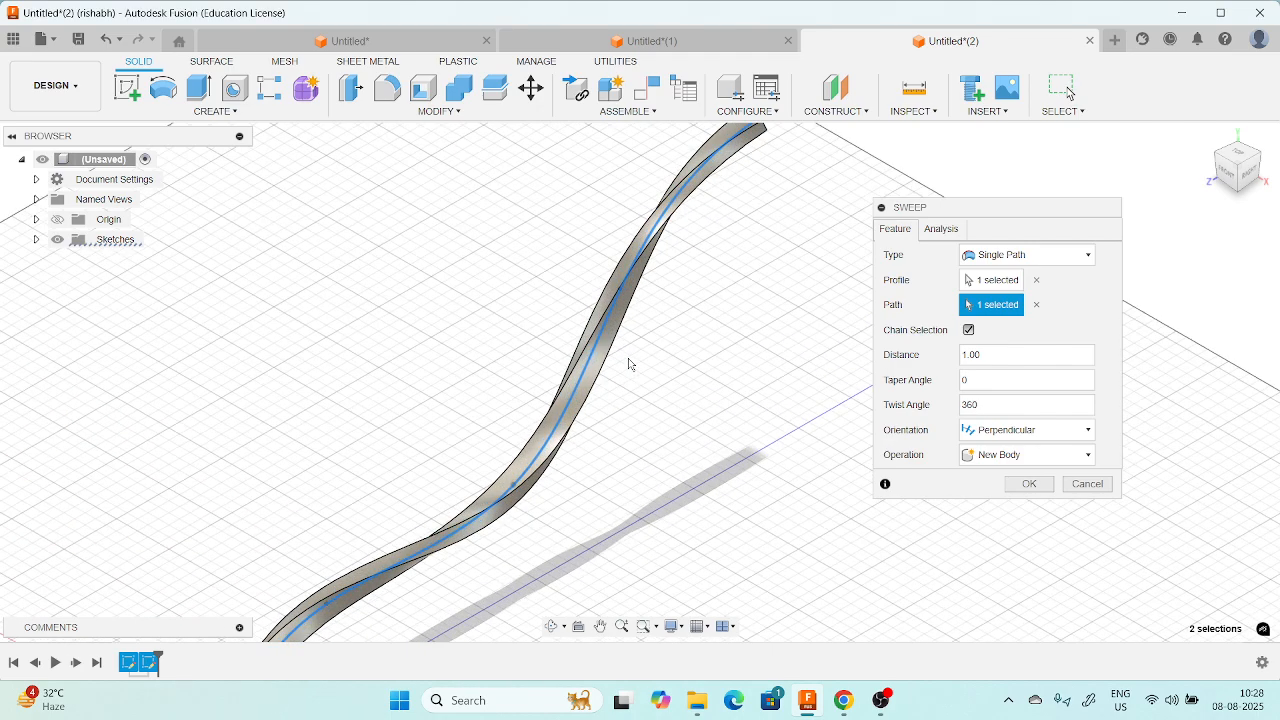
pyautogui.moveTo(617, 314); pyautogui.dragTo(531, 456, button='middle')
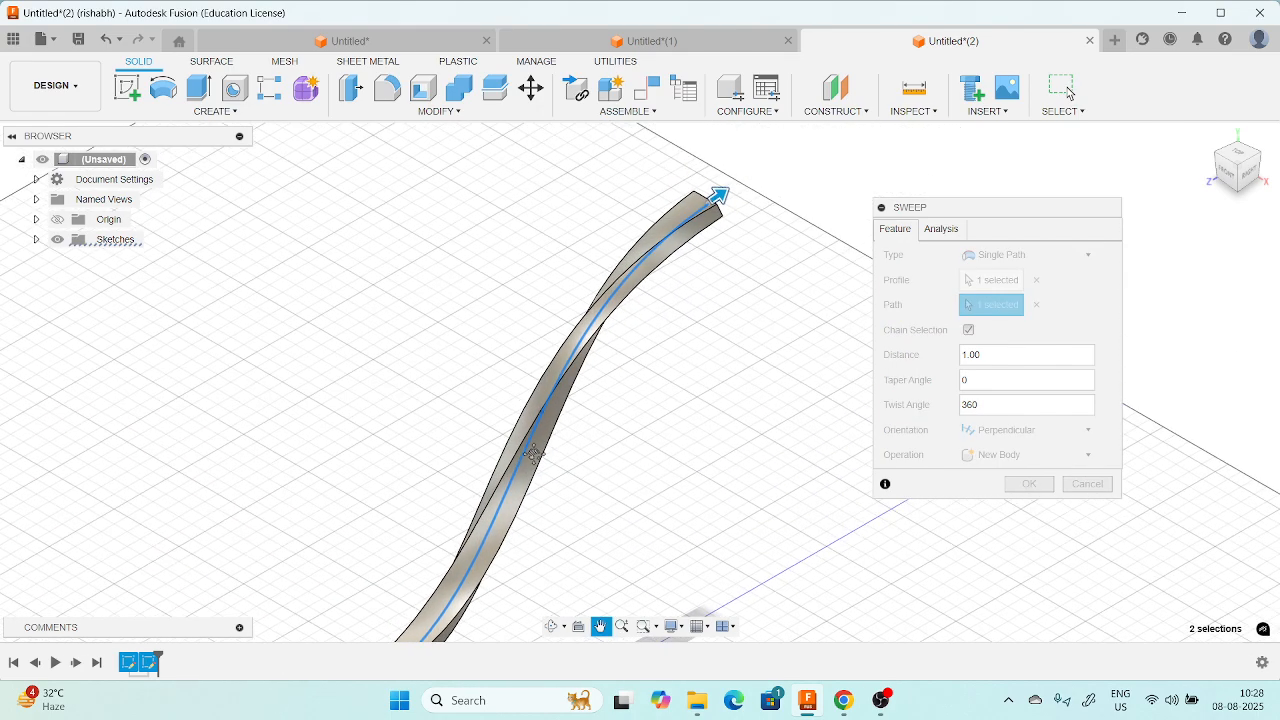
# - Set the sweep's twist angle to 720 degrees and create the twisted body
pyautogui.click(967, 405)
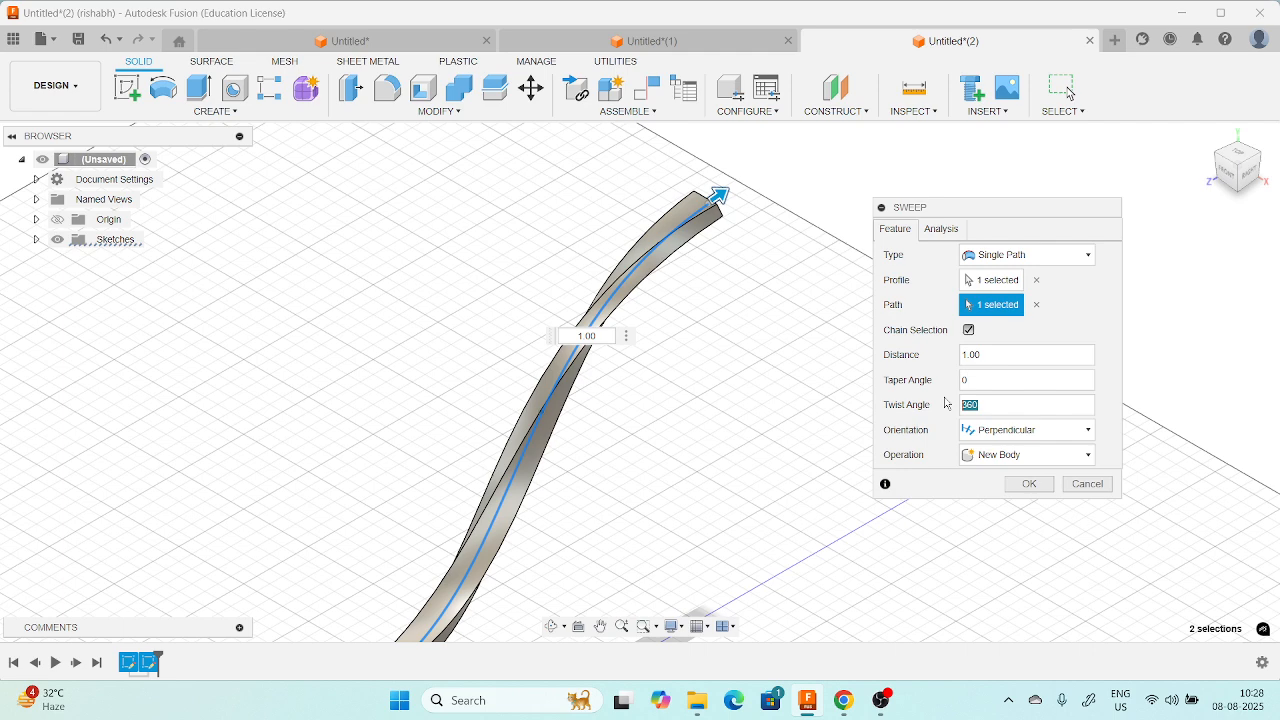
pyautogui.write('720')
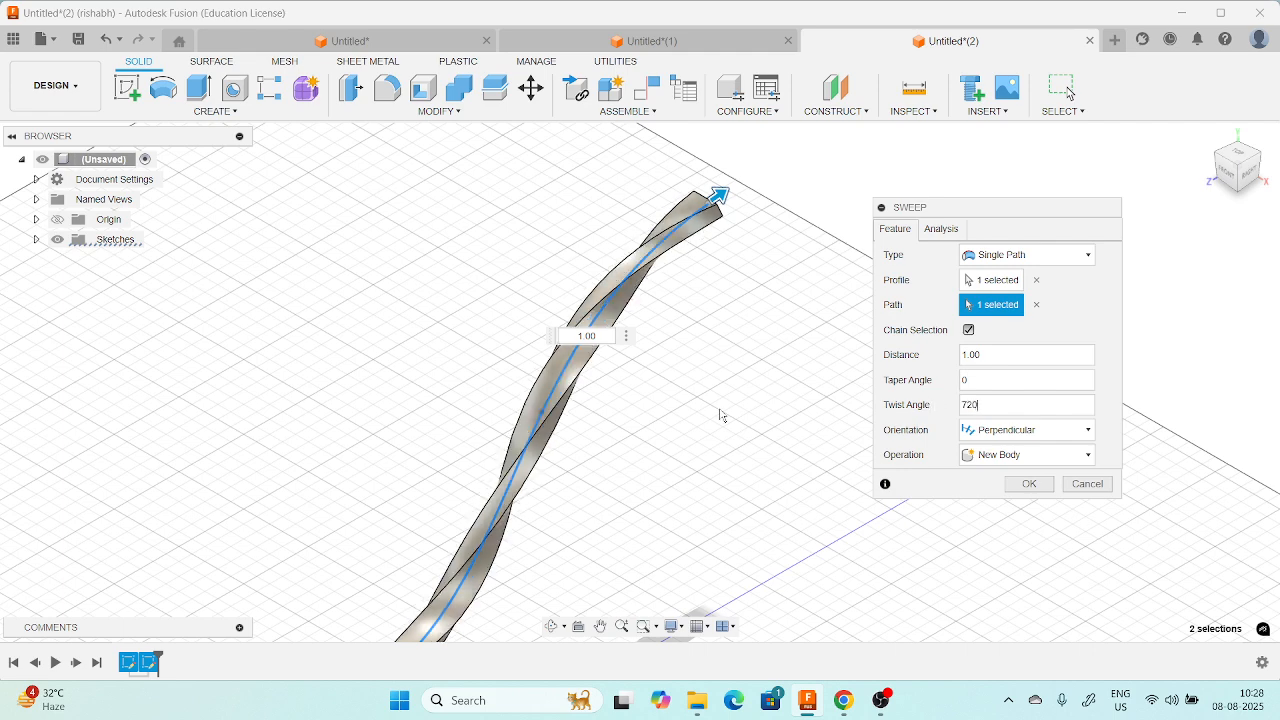
pyautogui.moveTo(720, 414); pyautogui.dragTo(647, 372, button='middle')
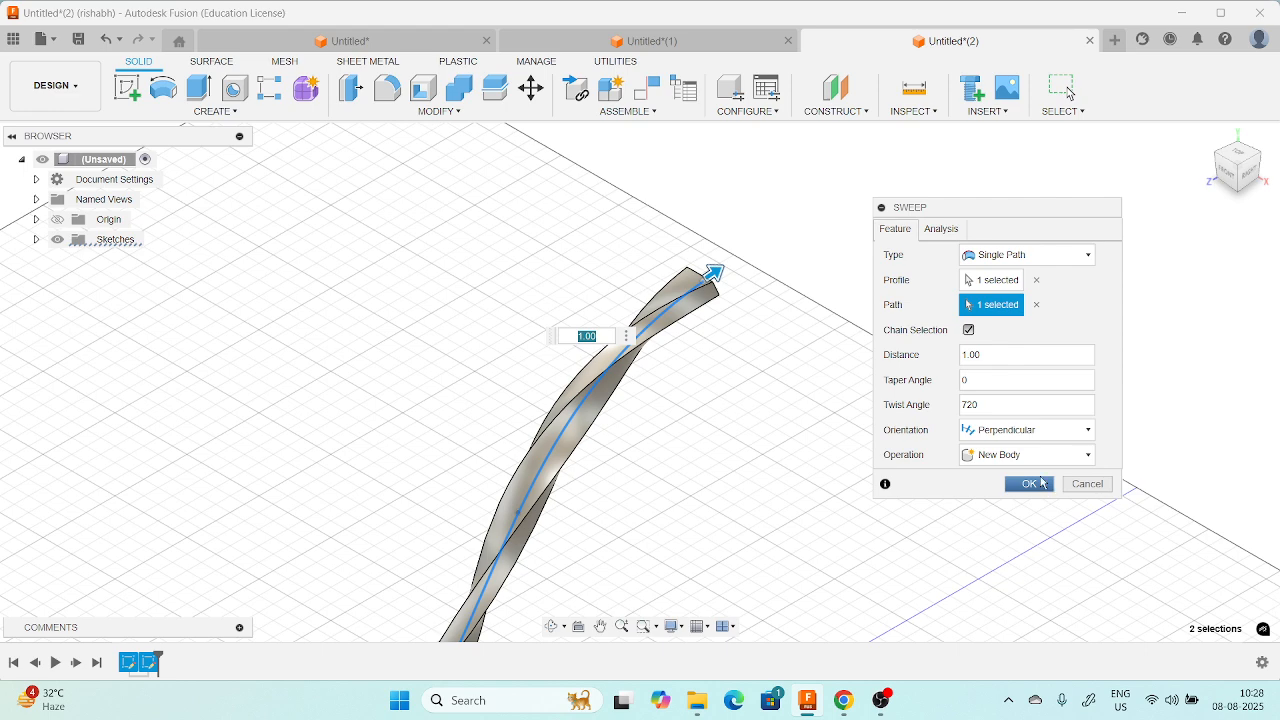
pyautogui.click(1042, 483)
pyautogui.moveTo(617, 425); pyautogui.dragTo(587, 355, button='middle')
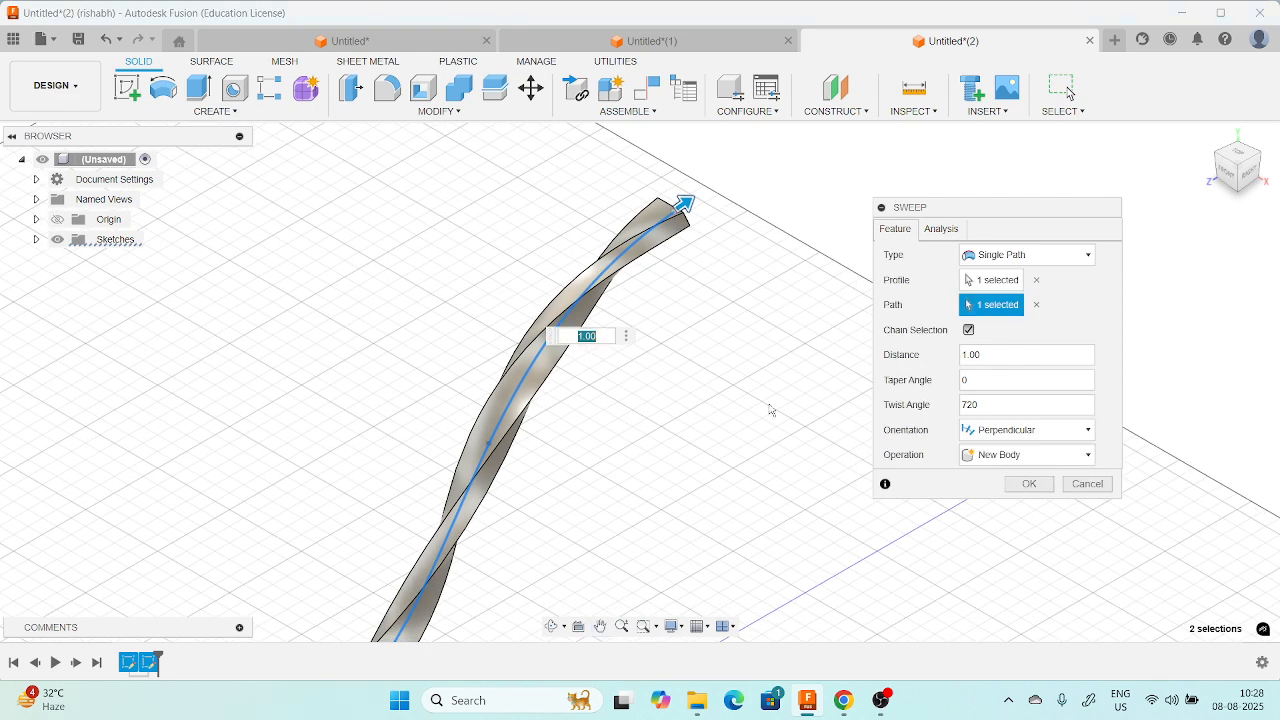
pyautogui.click(1035, 488)
pyautogui.scroll(-4, 738, 350)
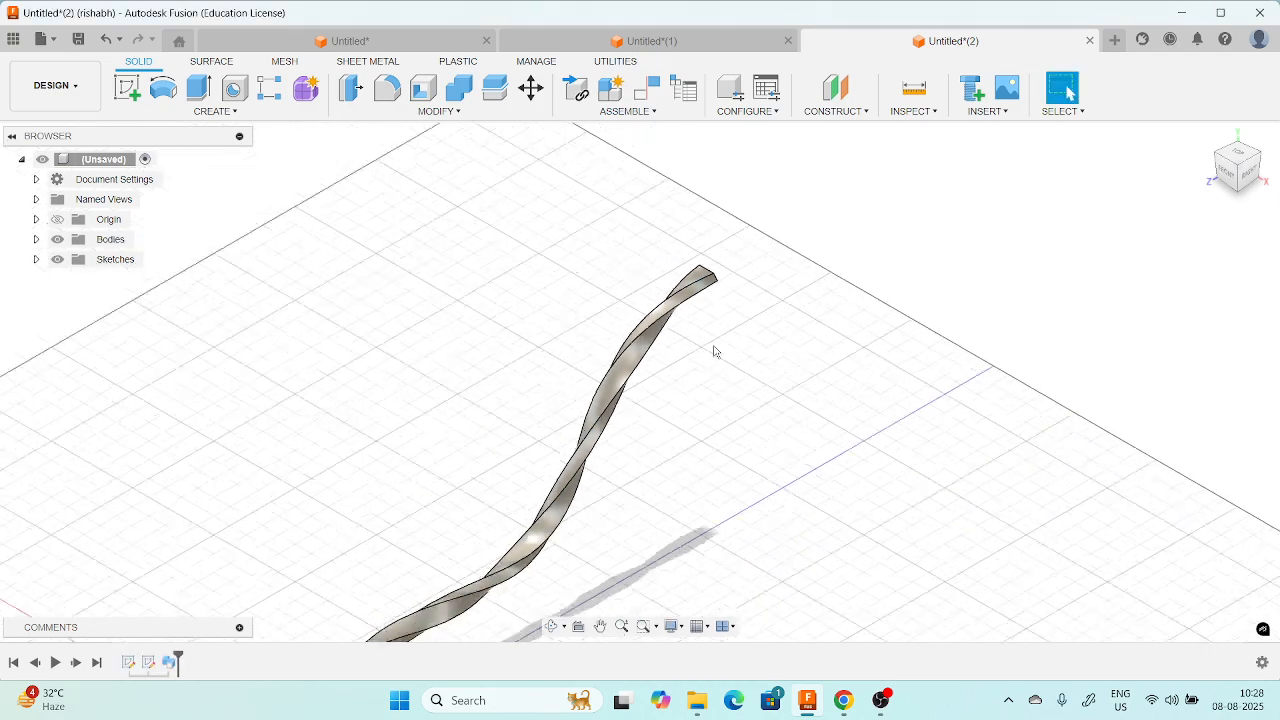
pyautogui.moveTo(676, 445); pyautogui.dragTo(704, 252, button='middle')
pyautogui.keyDown('shift'); pyautogui.moveTo(607, 430); pyautogui.dragTo(641, 466, button='middle'); pyautogui.keyUp('shift')
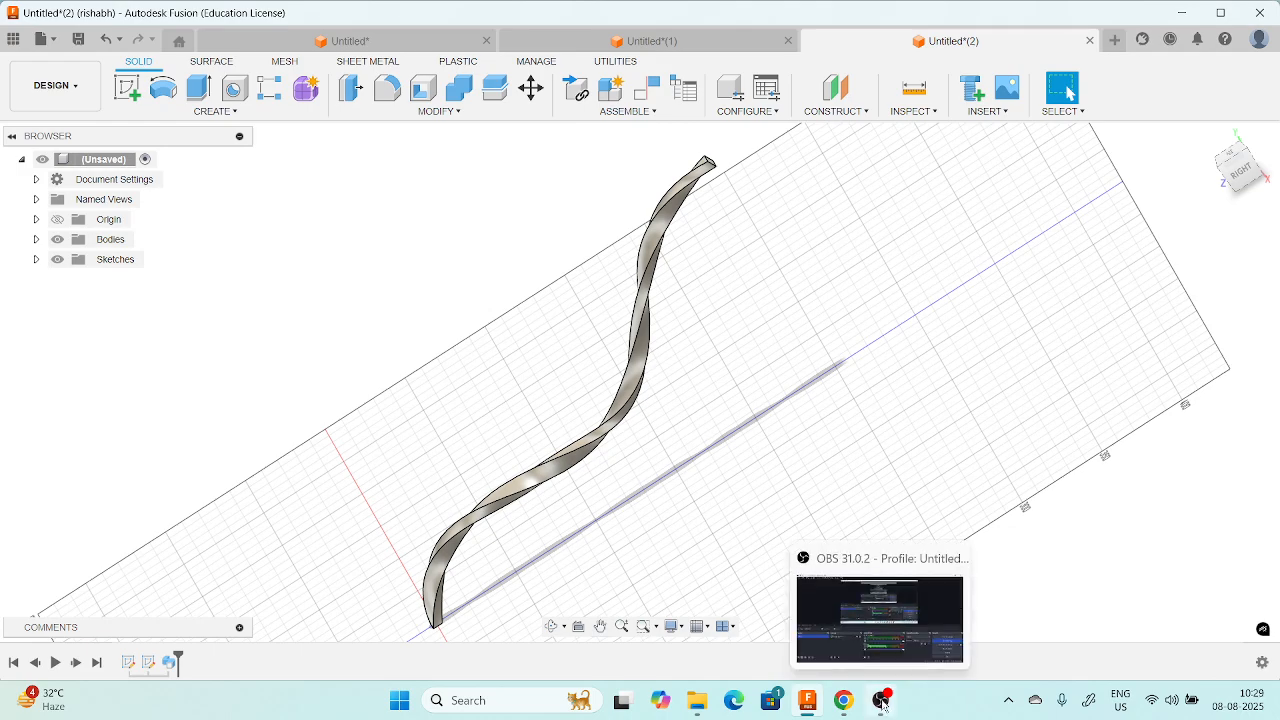
pyautogui.click(882, 703)
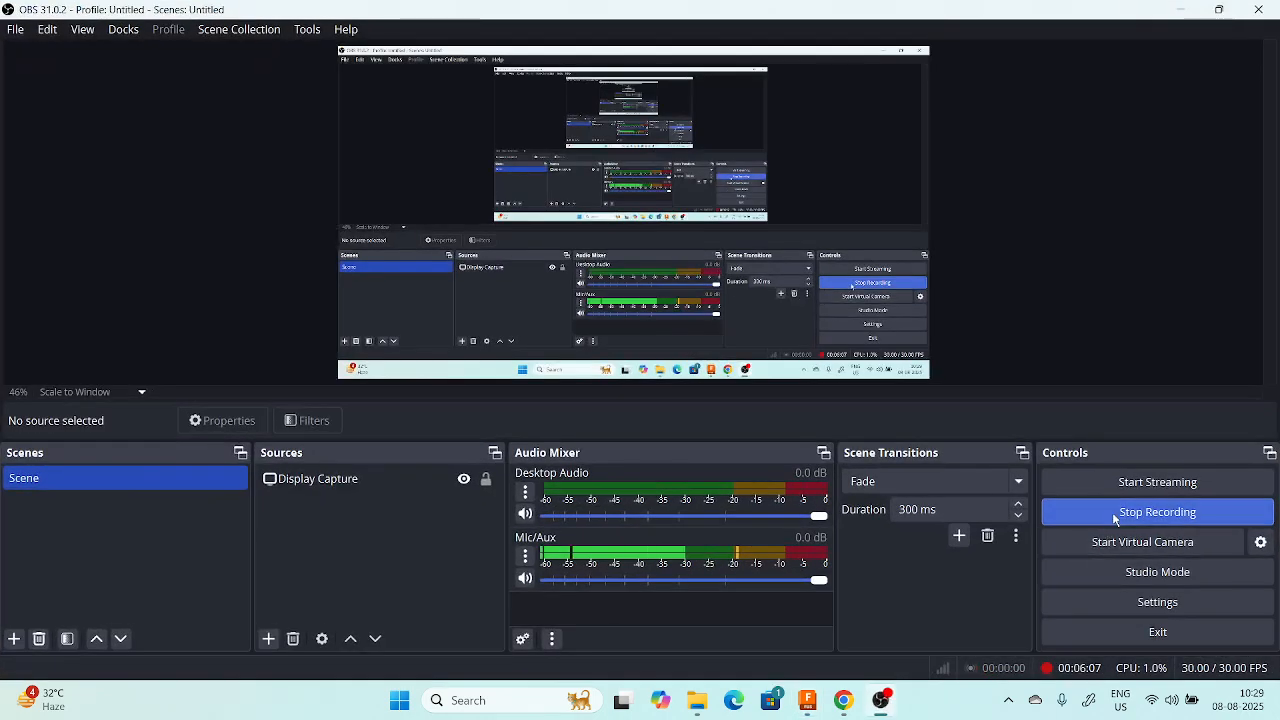